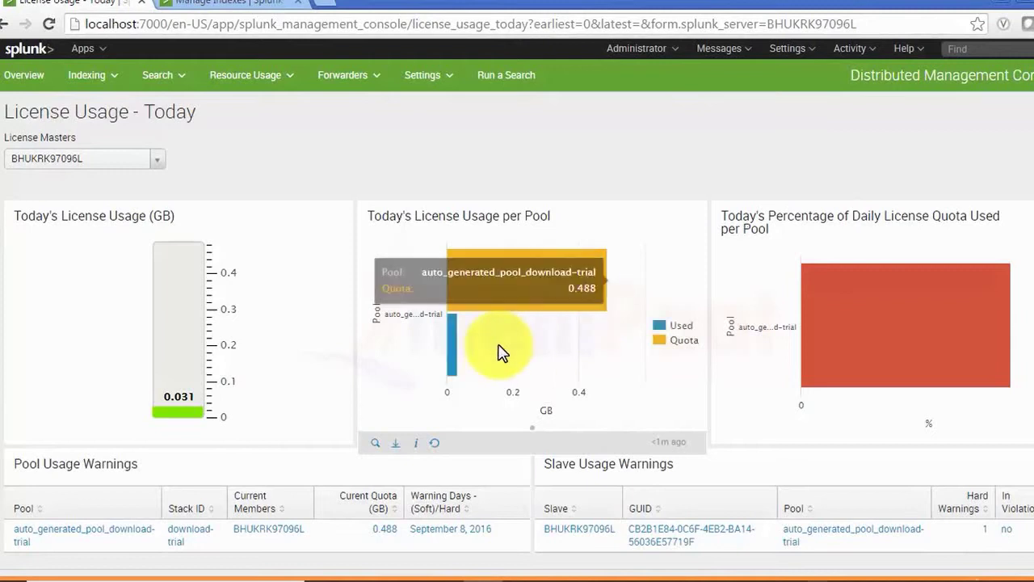
- Examine today's license usage, usage per pool, percentage of daily quota used, and the pool usage warnings
mouse_move(440, 344)
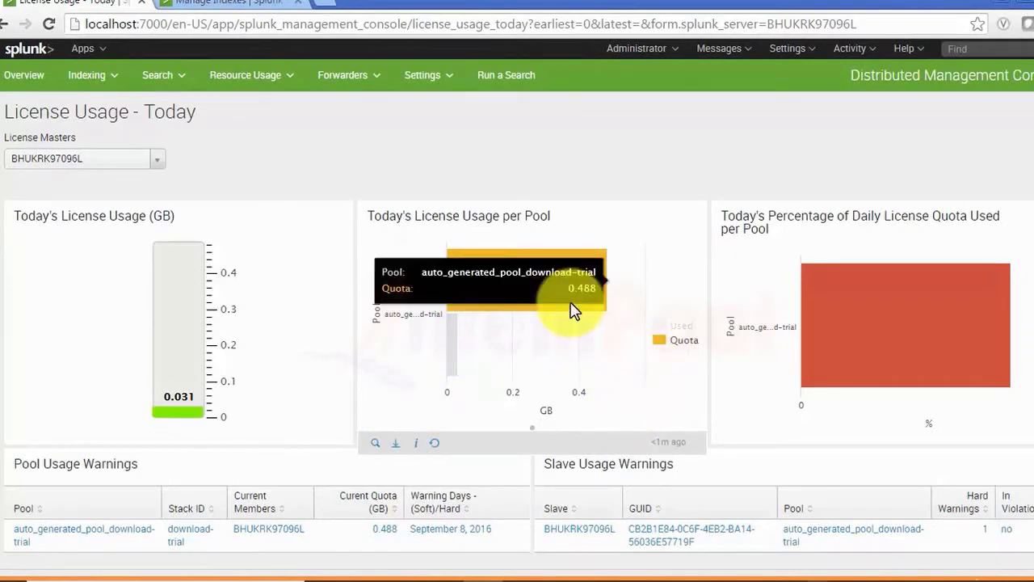
mouse_move(941, 337)
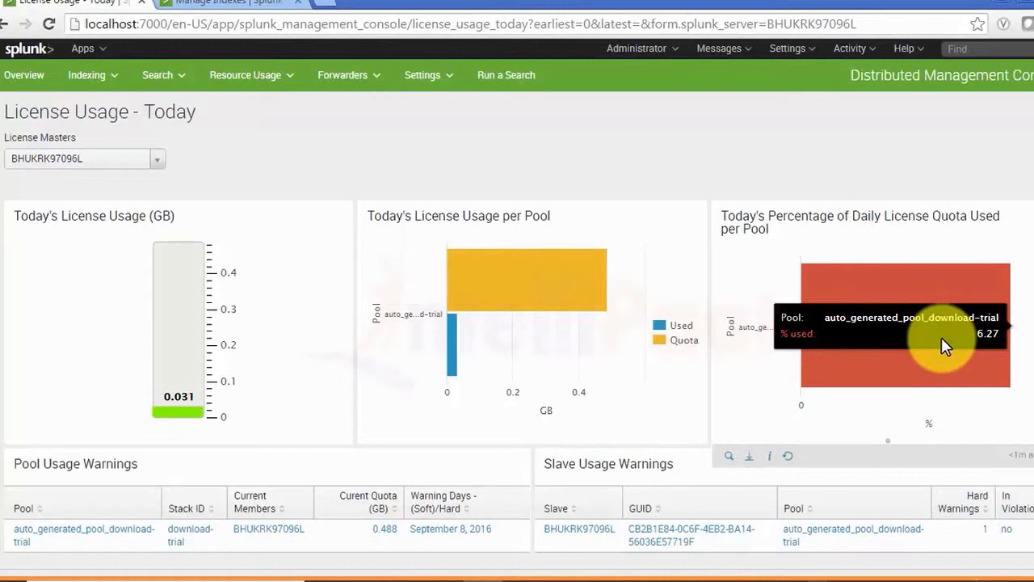
scroll(941, 337, down, 1)
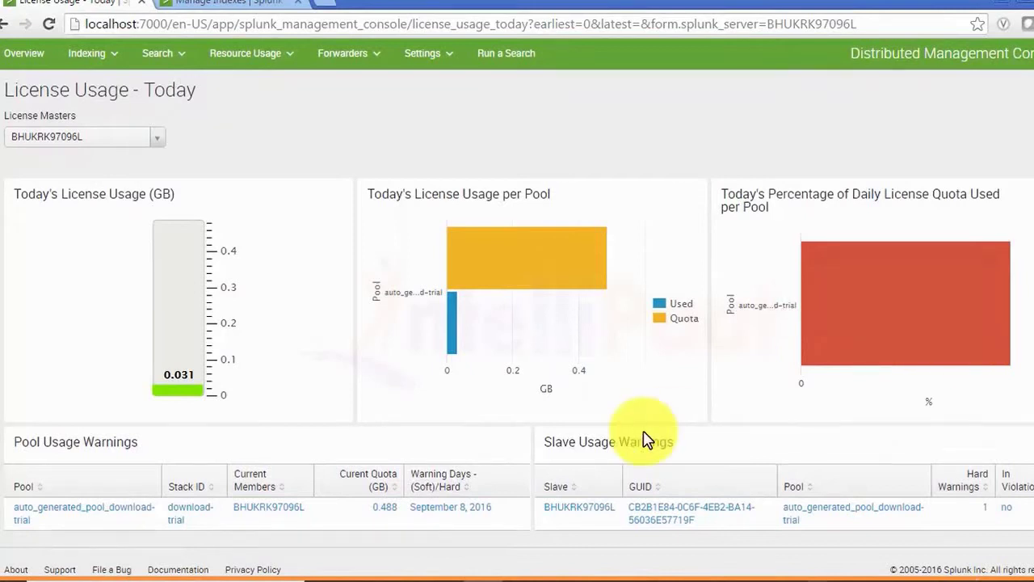
mouse_move(387, 525)
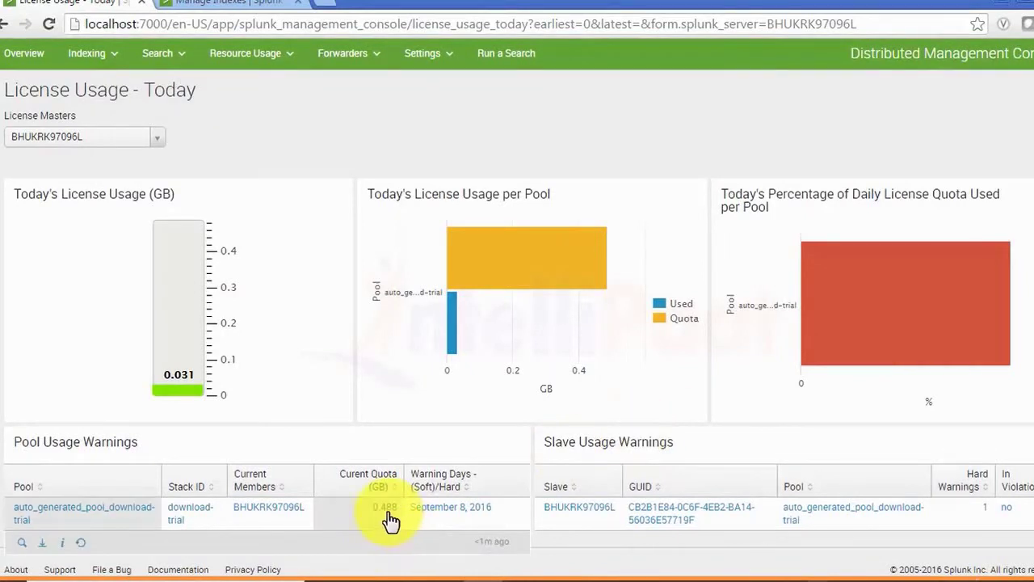
key(super+w)
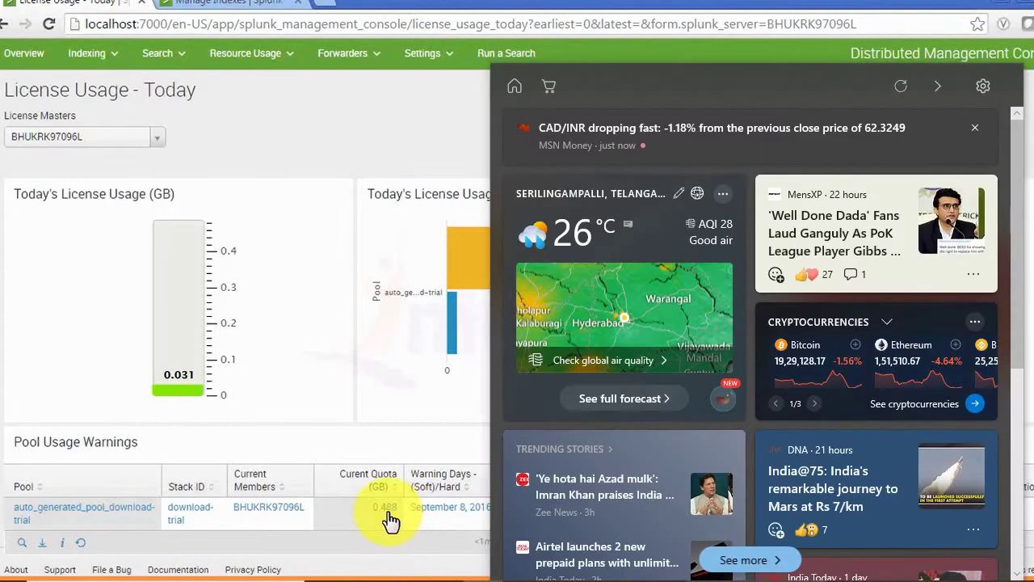
key(super+w)
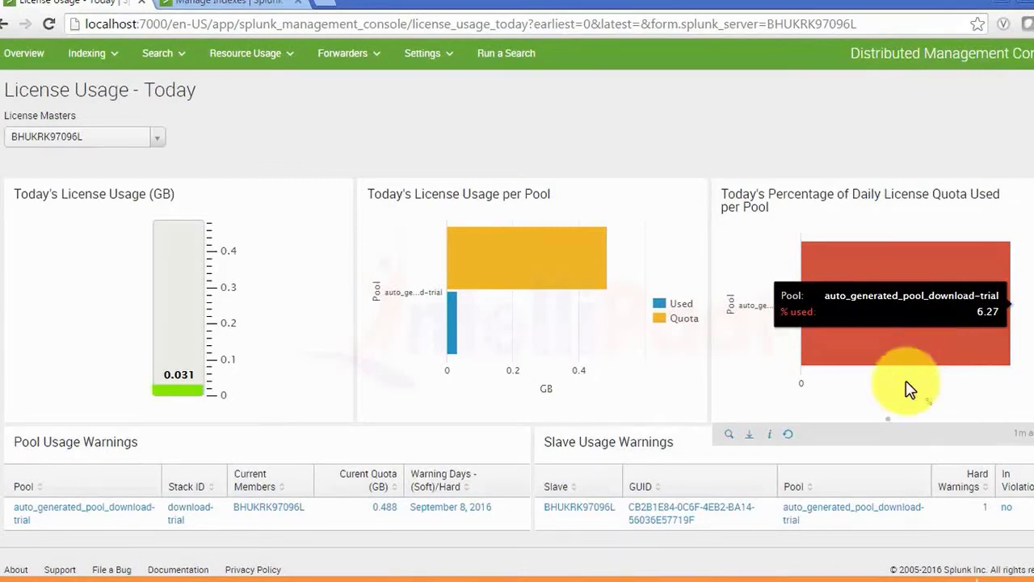
mouse_move(888, 315)
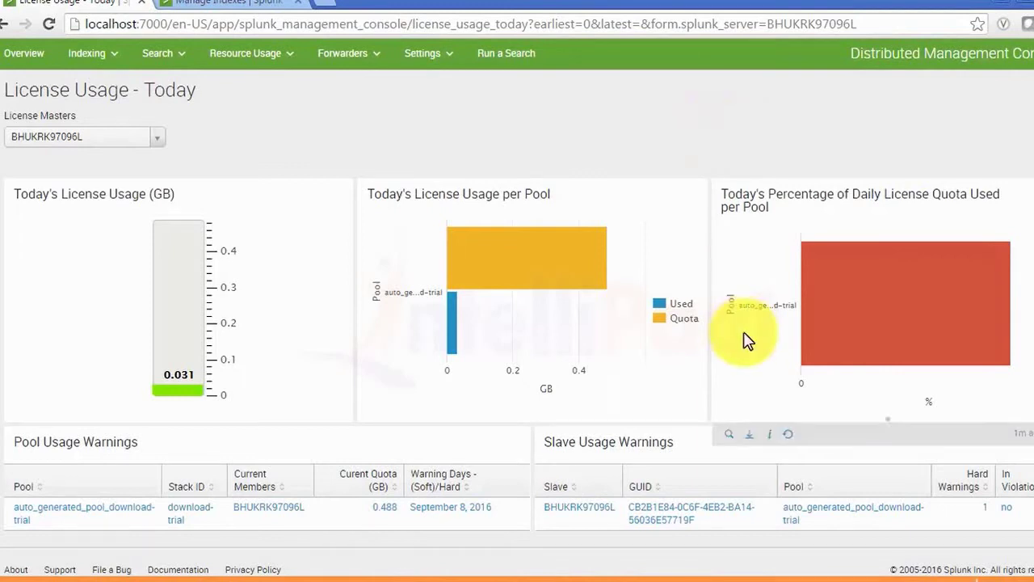
mouse_move(878, 358)
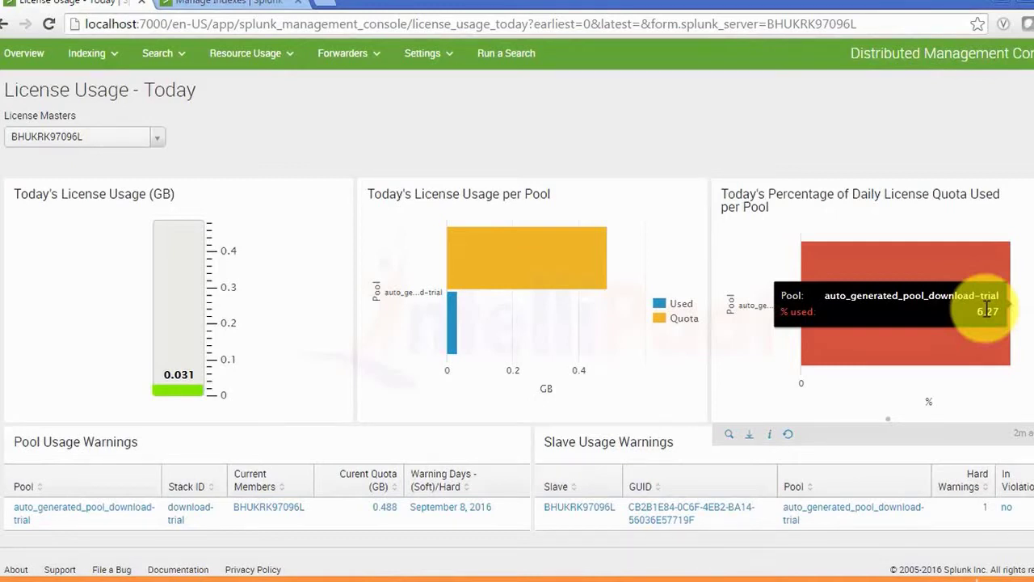
- Open the Search Activity: Instance dashboard
click(112, 59)
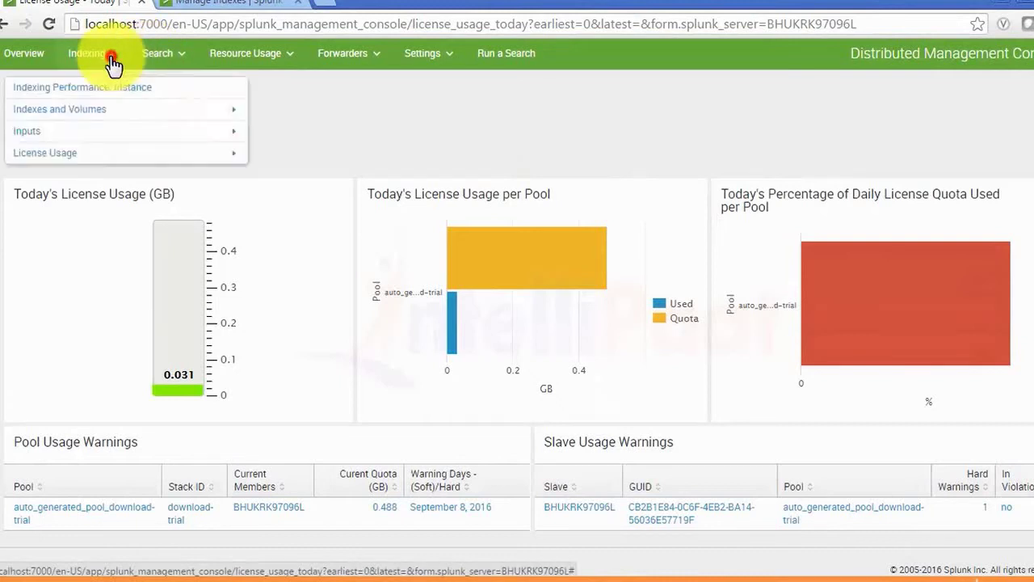
click(182, 58)
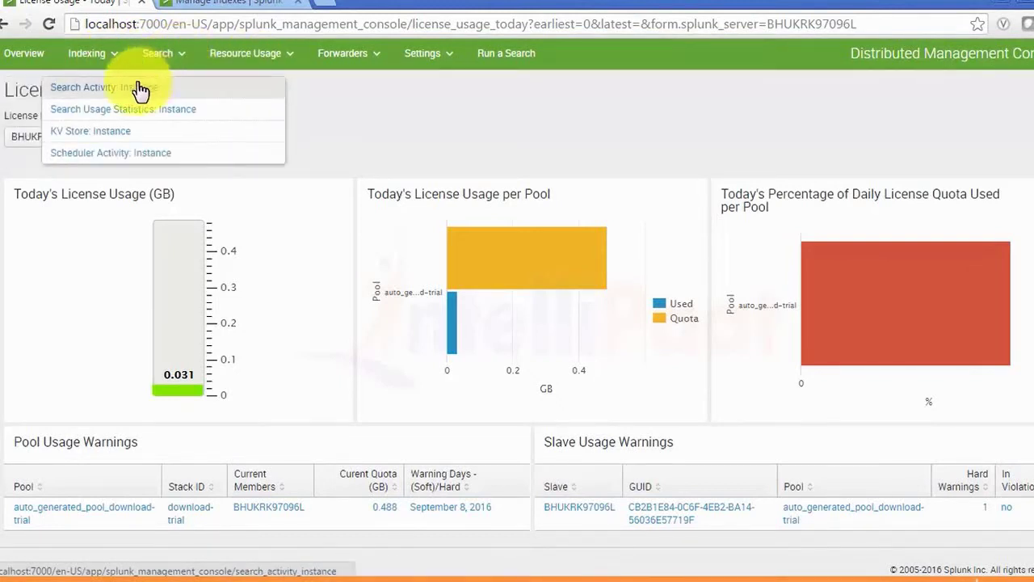
click(136, 89)
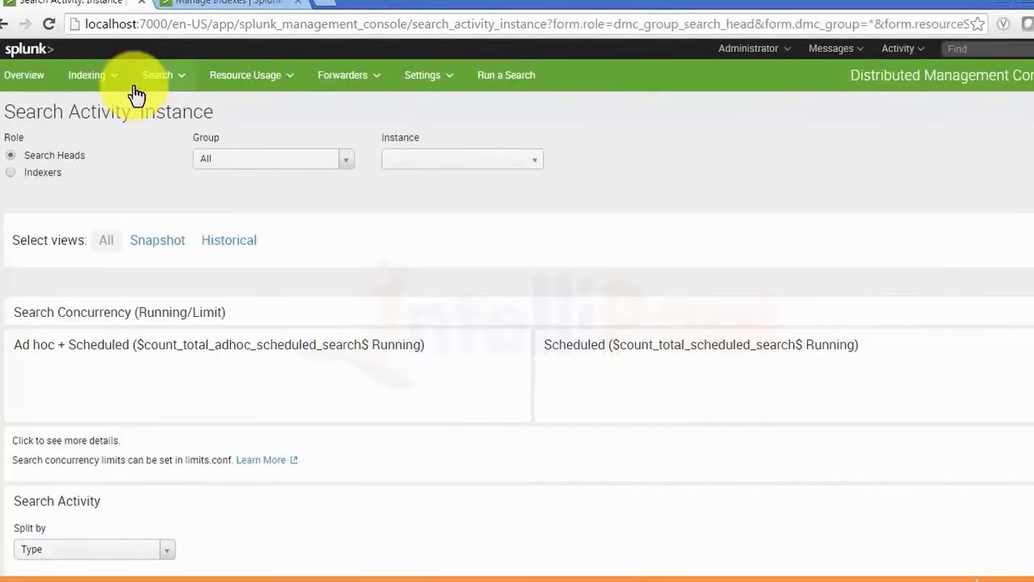
click(154, 247)
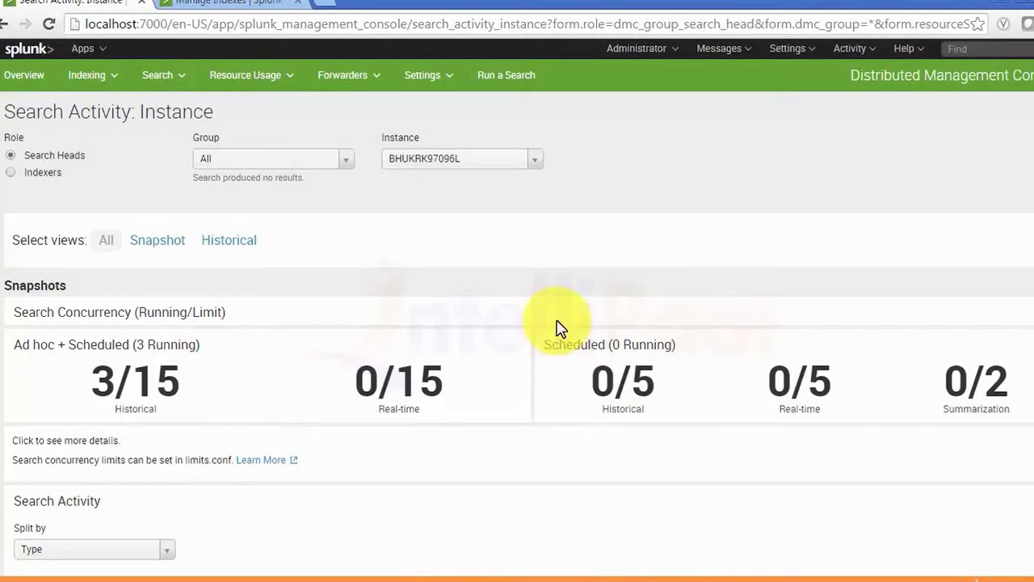
- Examine the search concurrency figures, the search activity table and the historical search concurrency and resource usage charts
scroll(157, 365, down, 2)
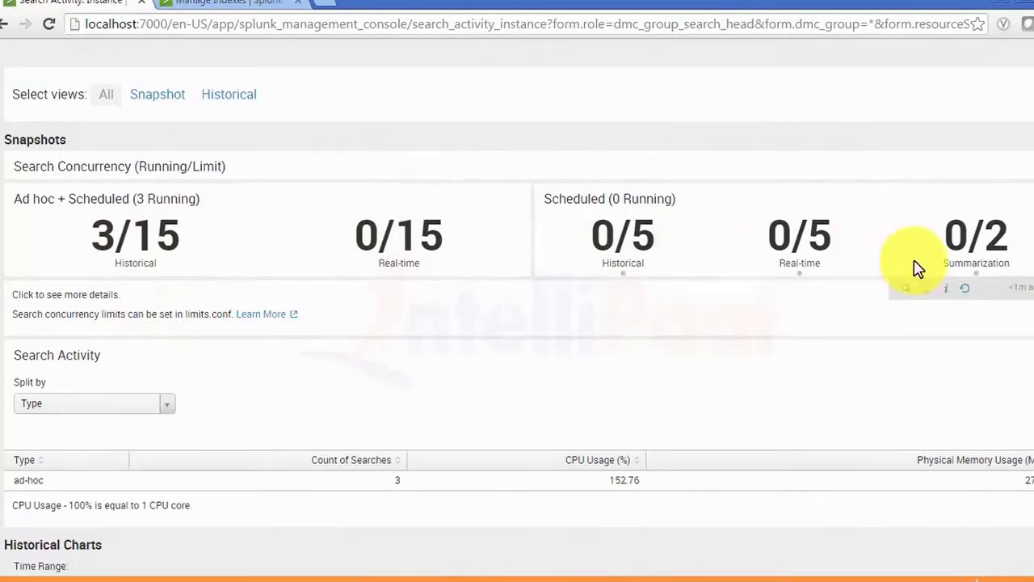
scroll(1019, 243, down, 1)
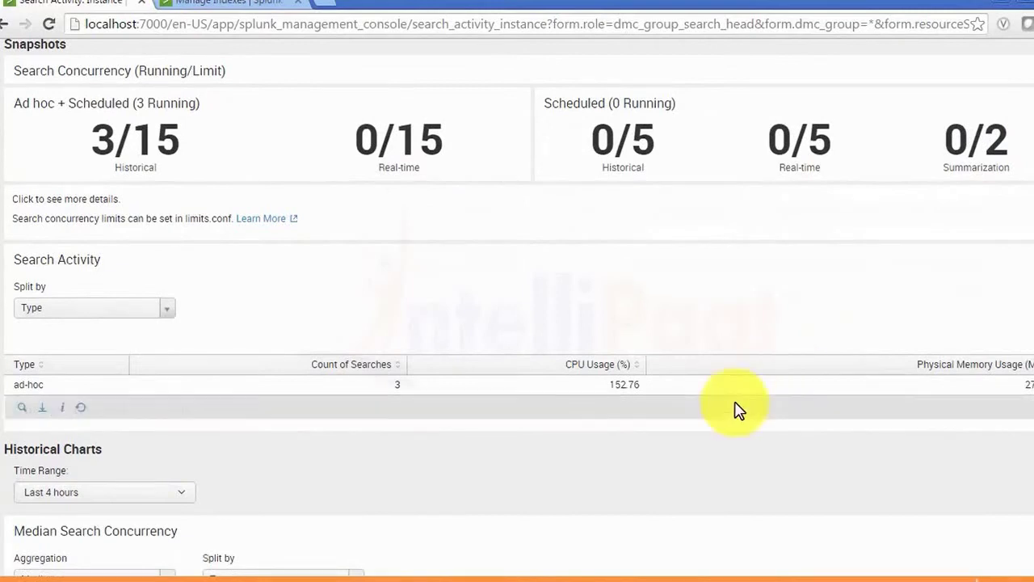
scroll(736, 409, down, 8)
scroll(792, 307, up, 2)
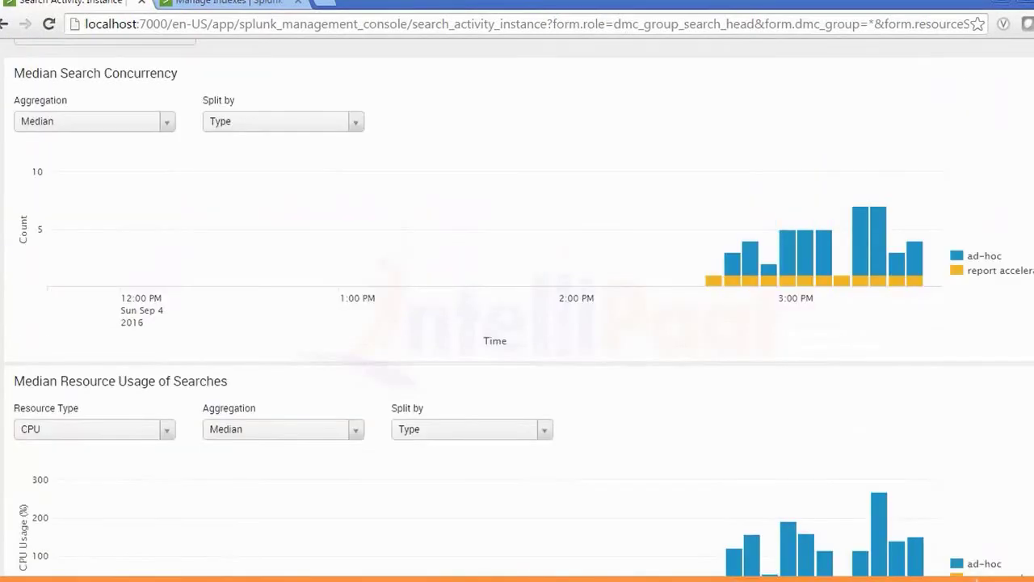
mouse_move(750, 276)
scroll(517, 324, down, 2)
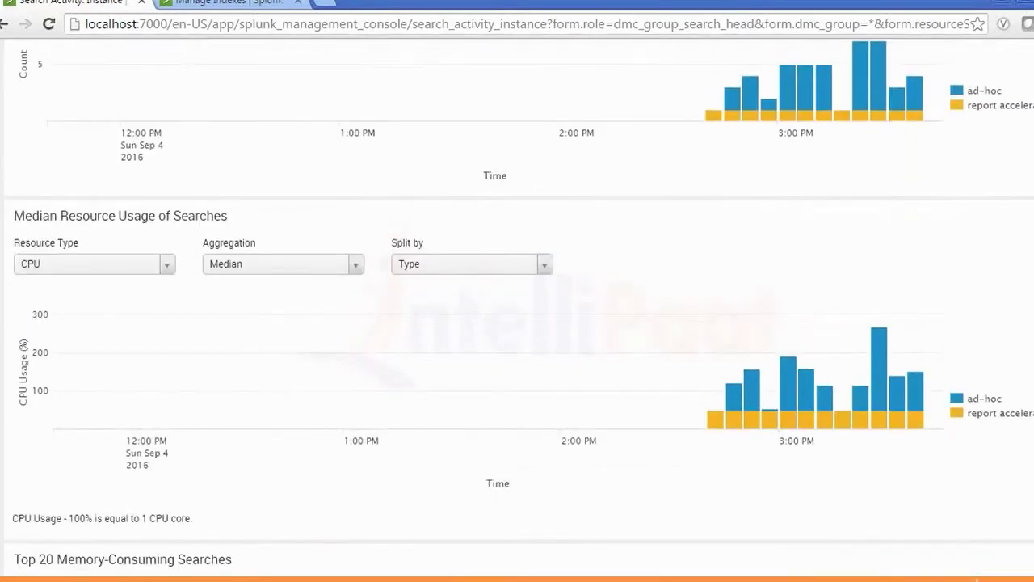
scroll(517, 323, down, 3)
scroll(517, 324, up, 8)
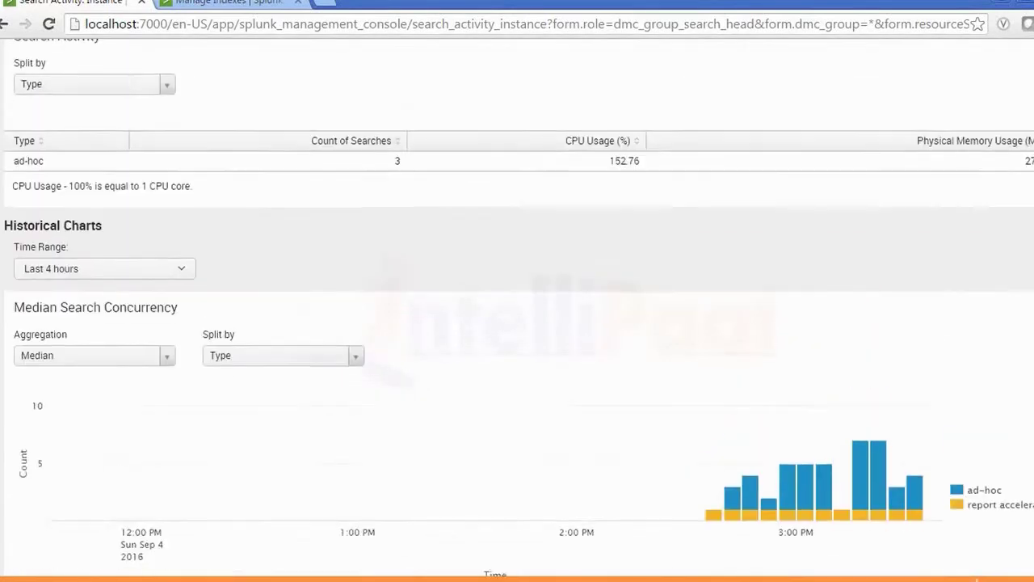
scroll(517, 323, up, 1)
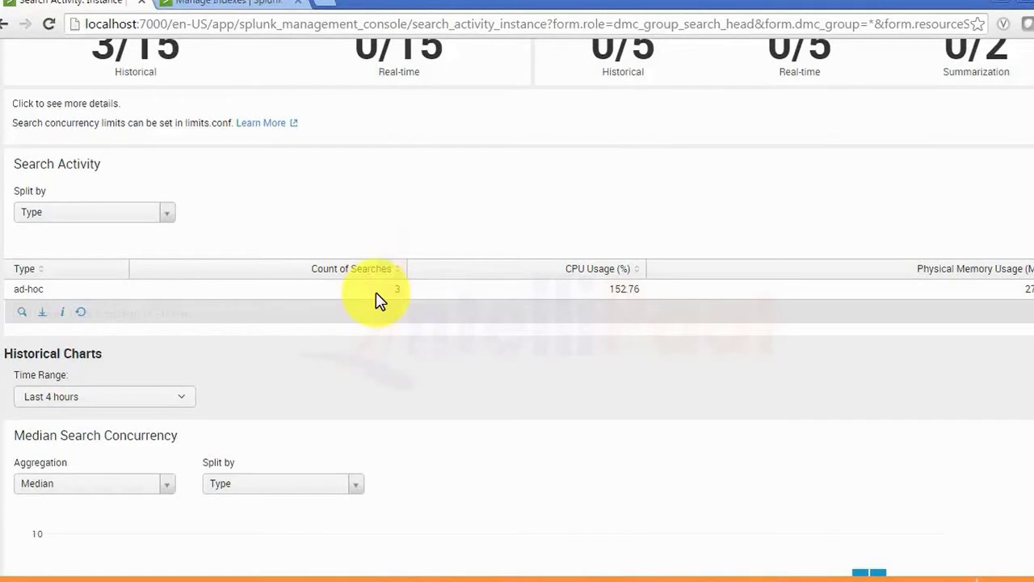
- Review the median resource usage and top memory-consuming searches, then recheck the search activity snapshots
scroll(517, 323, down, 6)
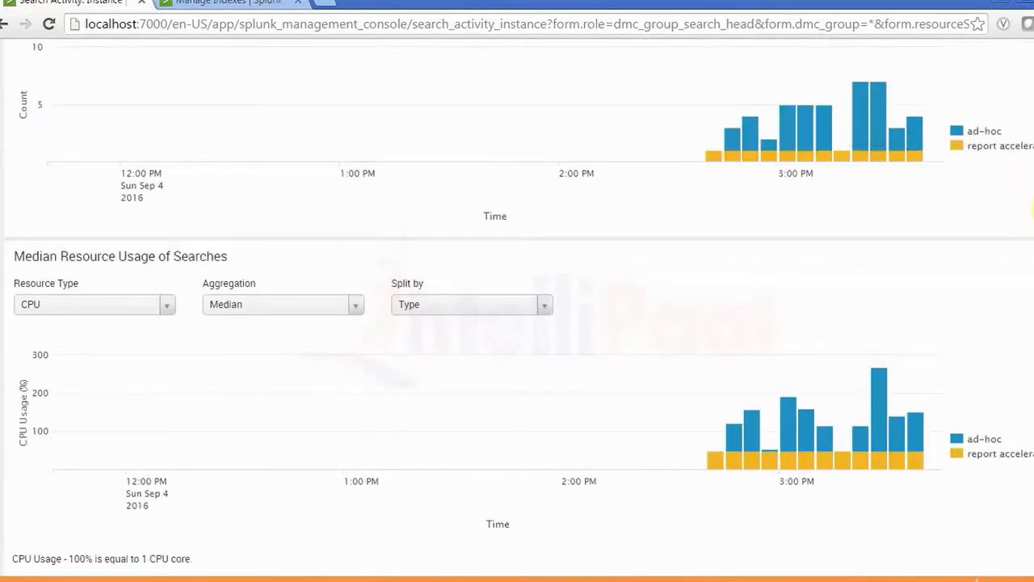
scroll(518, 323, down, 1)
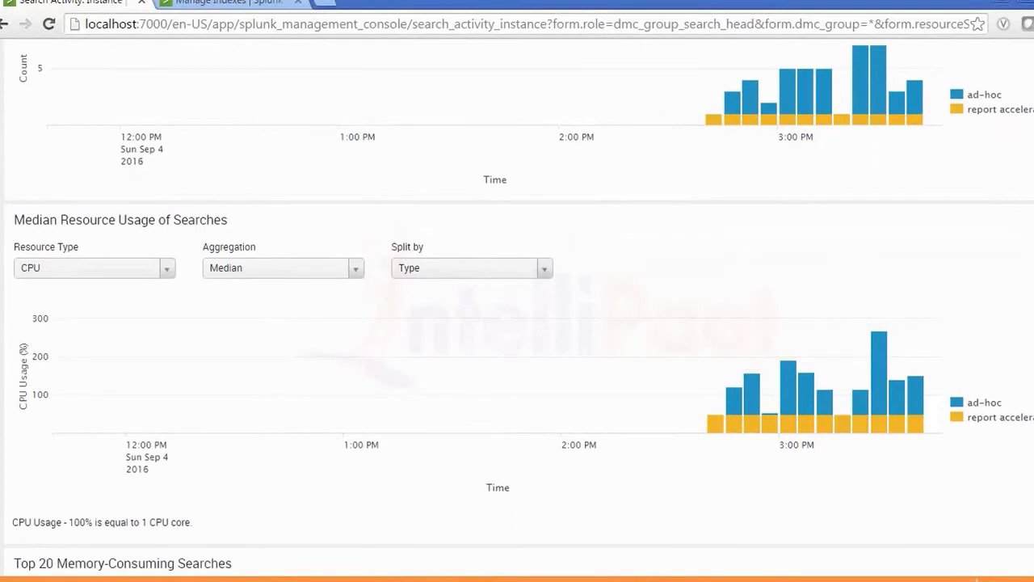
scroll(338, 249, down, 3)
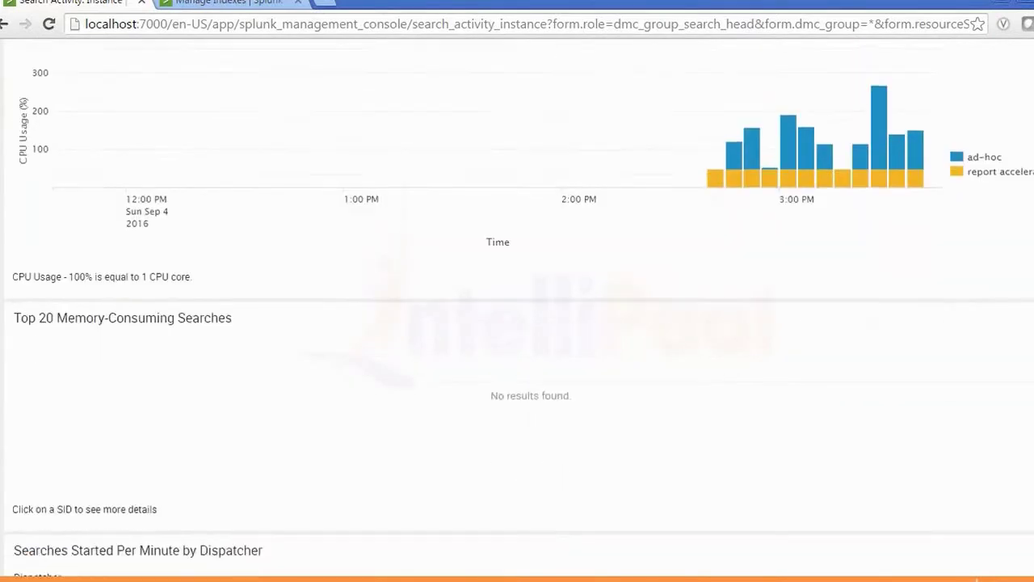
scroll(338, 249, up, 10)
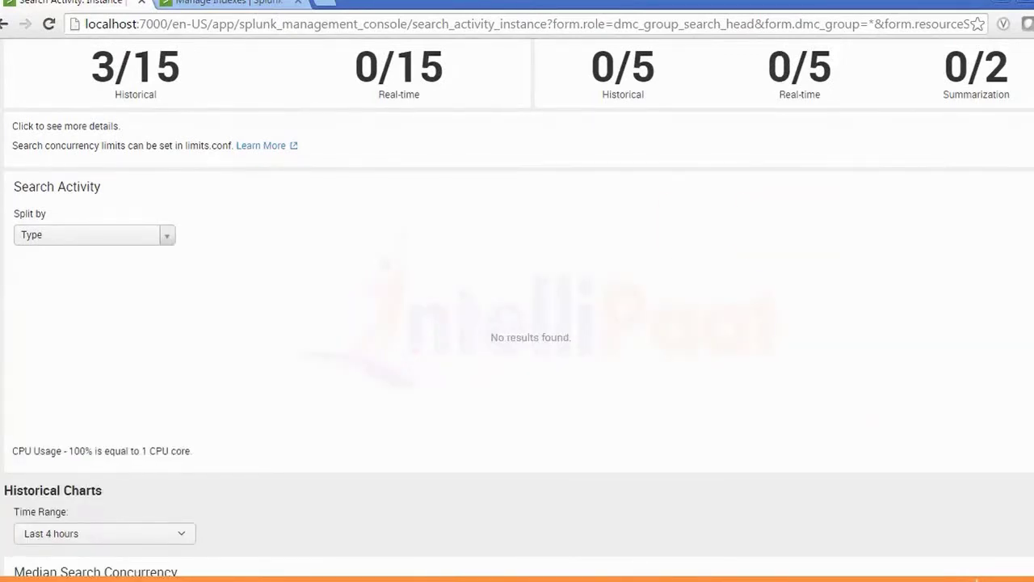
scroll(518, 308, up, 3)
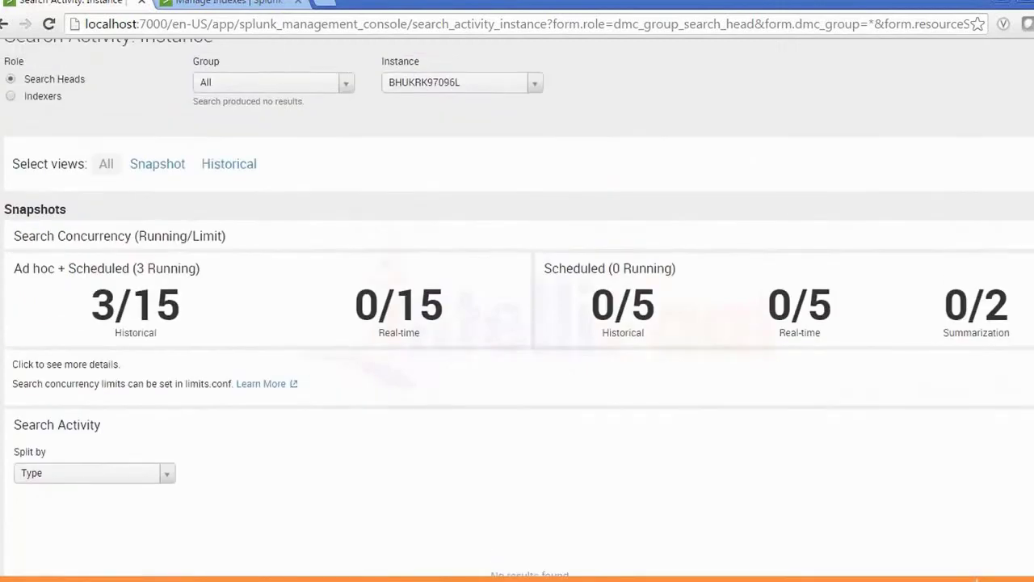
scroll(517, 308, down, 6)
scroll(517, 307, up, 8)
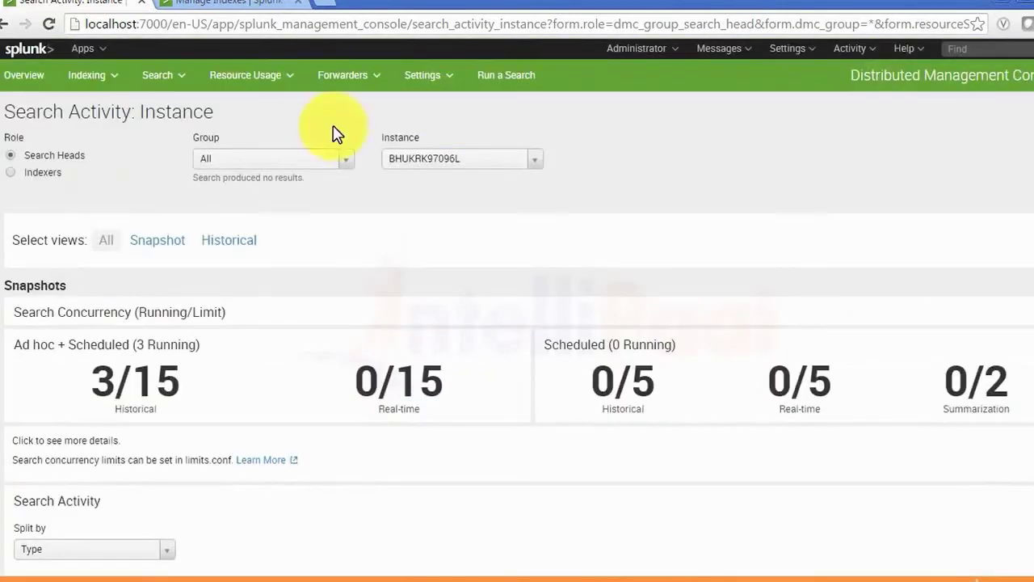
- Switch the Search Activity dashboard to the Snapshot view and look over its search concurrency and activity sections
click(137, 244)
scroll(517, 323, down, 2)
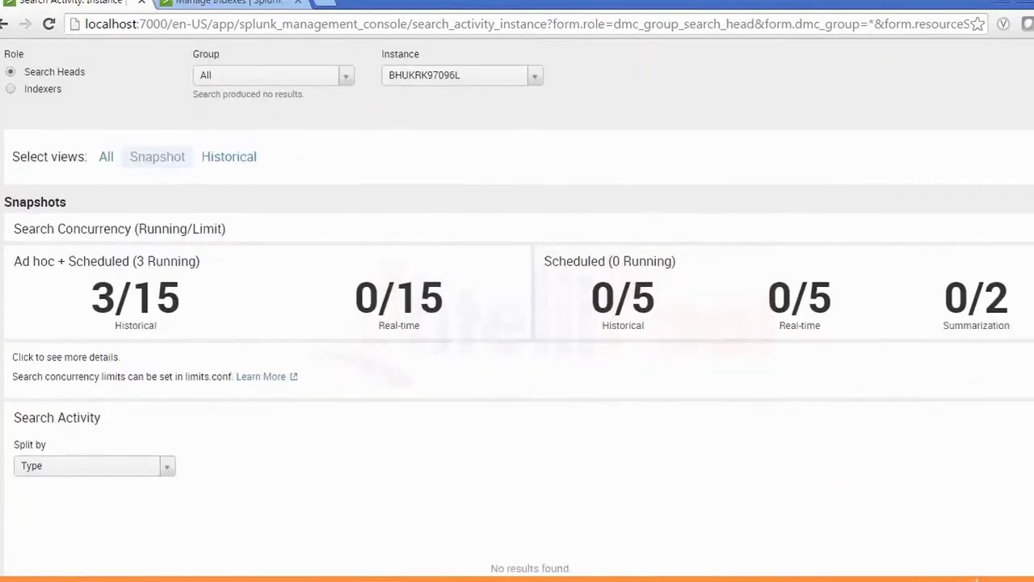
scroll(383, 259, up, 3)
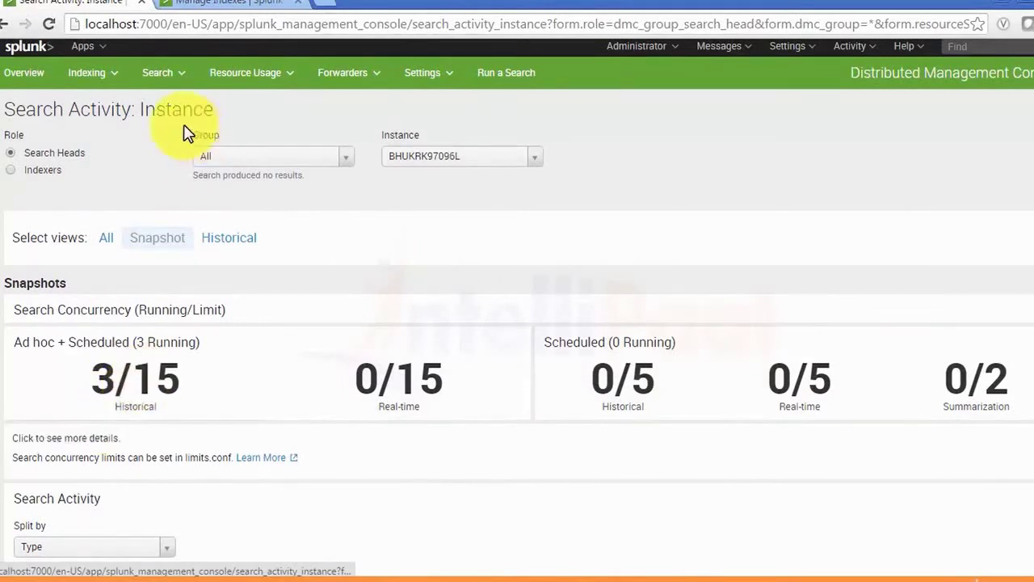
- Open the Resource Usage: Instance dashboard
click(176, 74)
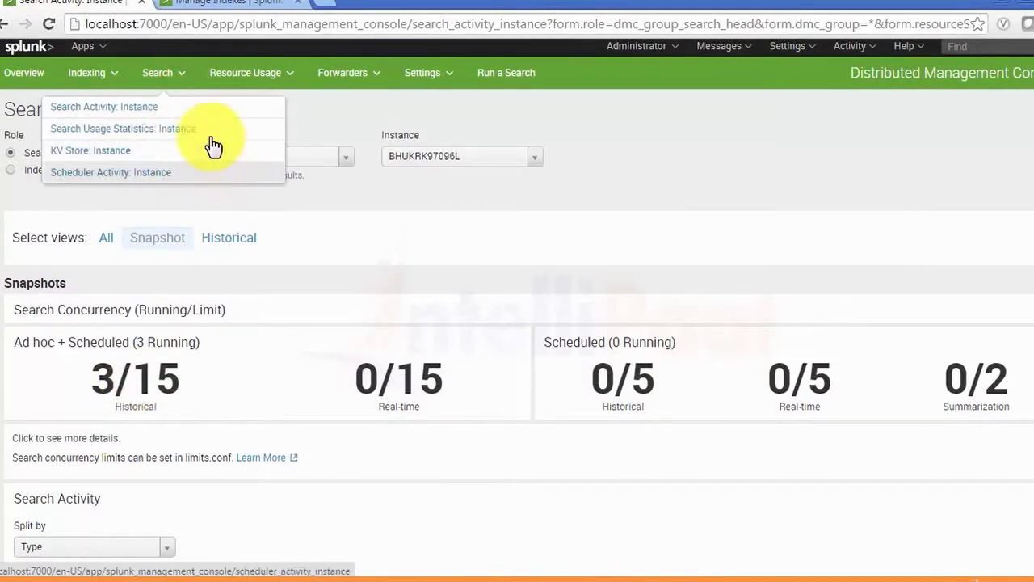
click(238, 81)
click(346, 74)
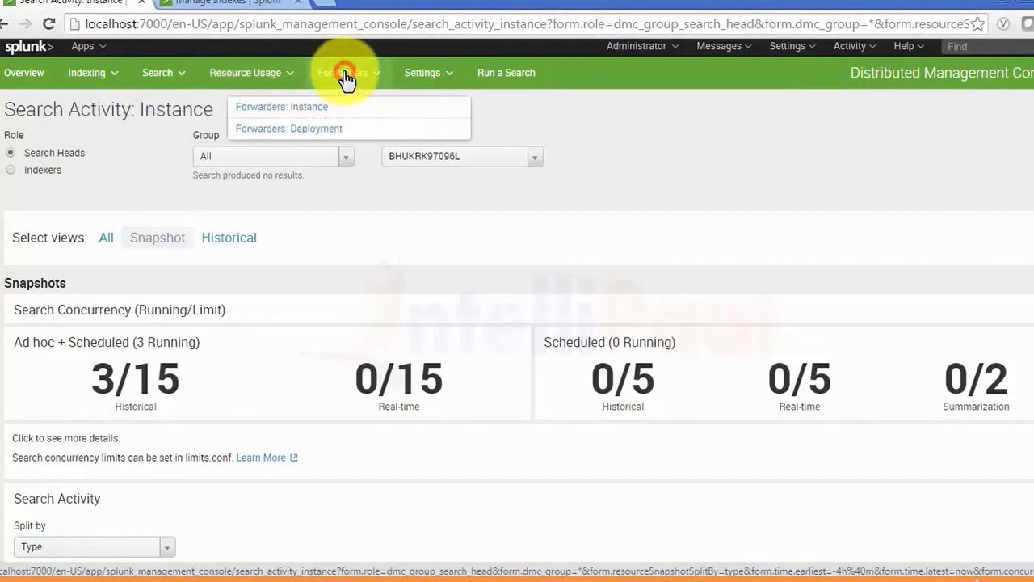
click(236, 70)
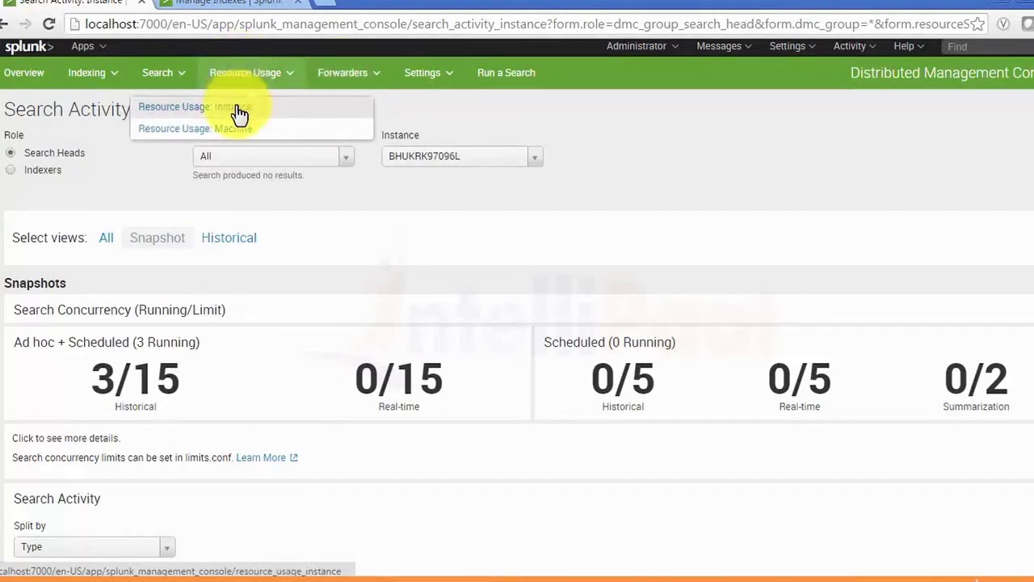
click(240, 115)
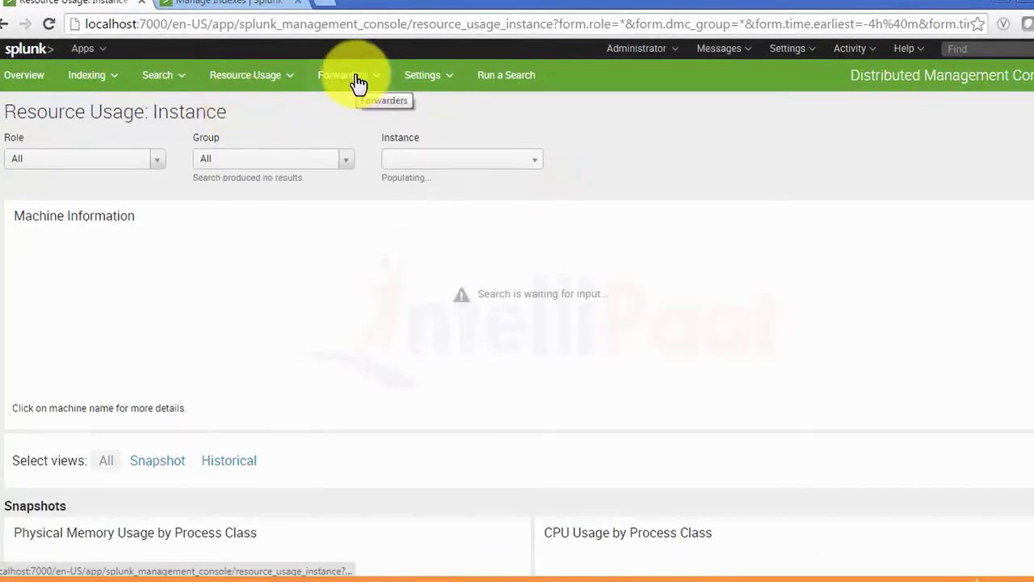
click(358, 84)
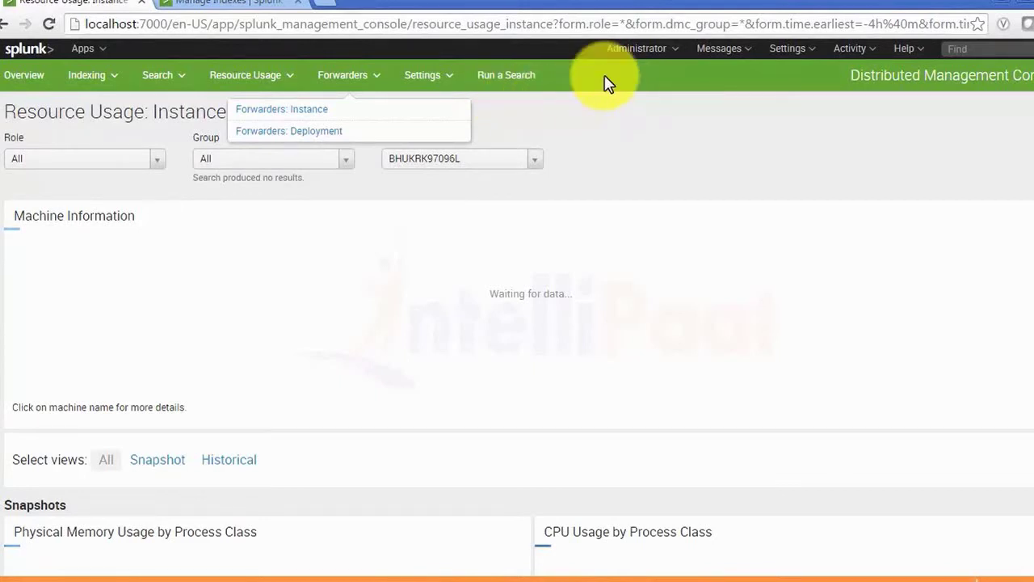
click(606, 82)
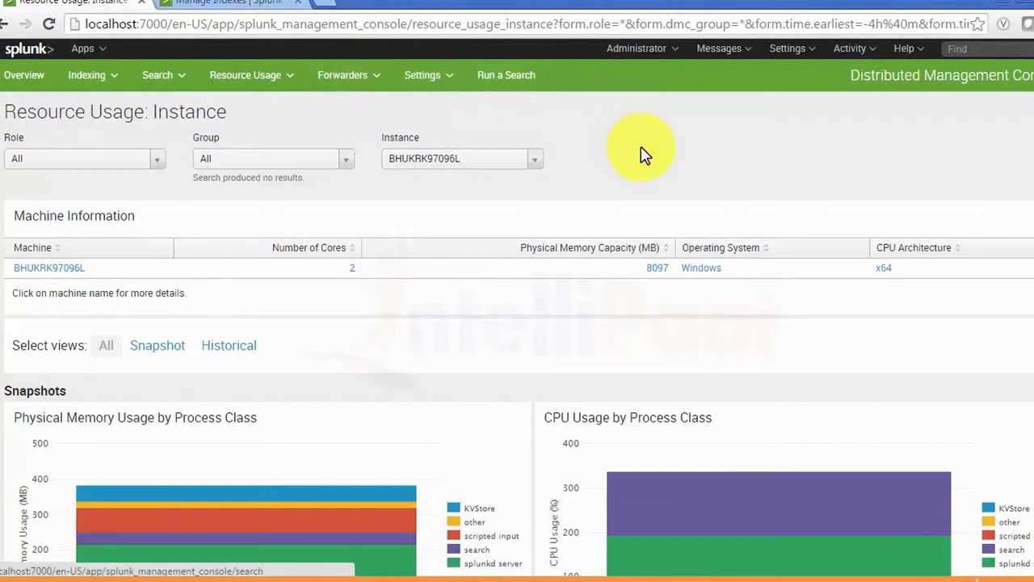
click(426, 78)
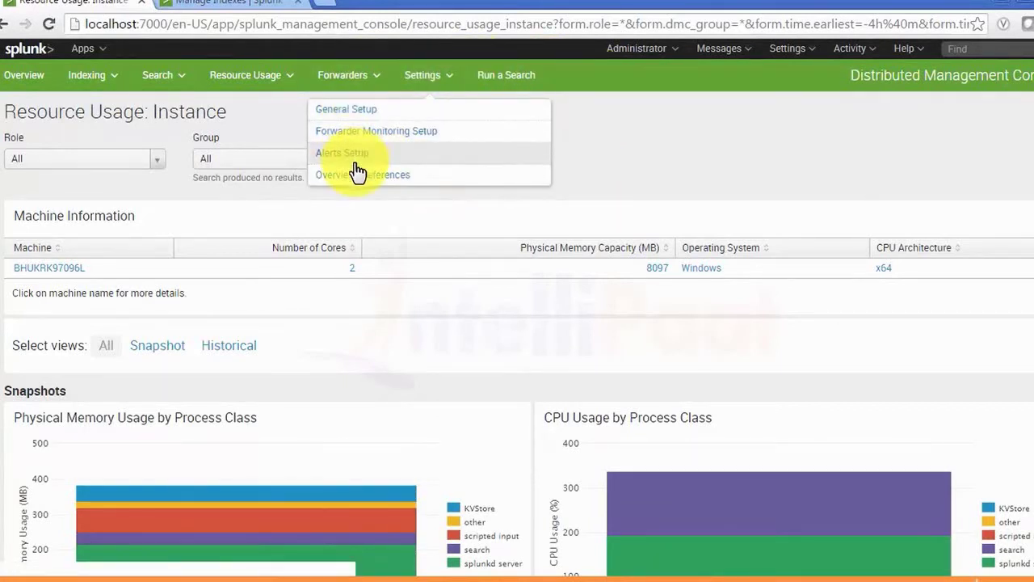
middle_click(598, 144)
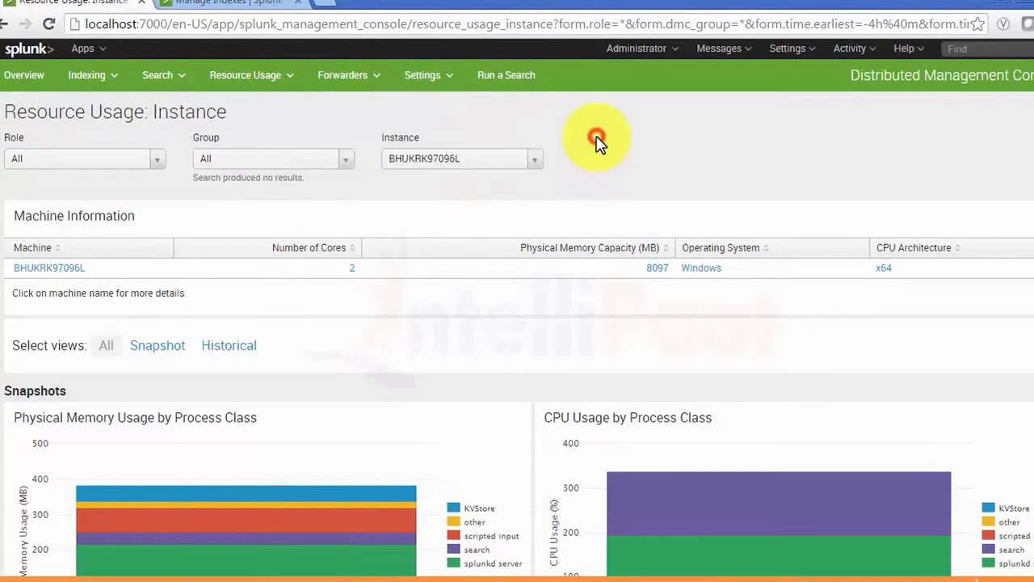
scroll(602, 149, down, 3)
scroll(601, 149, up, 3)
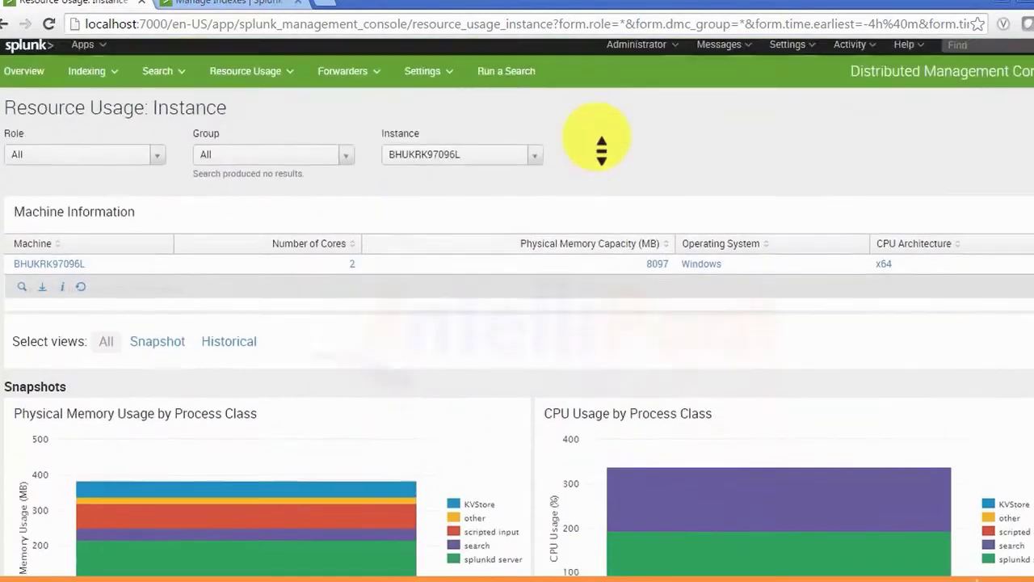
- Examine the instance's physical memory and CPU usage by process class, and its disk usage
scroll(598, 153, down, 2)
scroll(591, 160, down, 2)
mouse_move(396, 439)
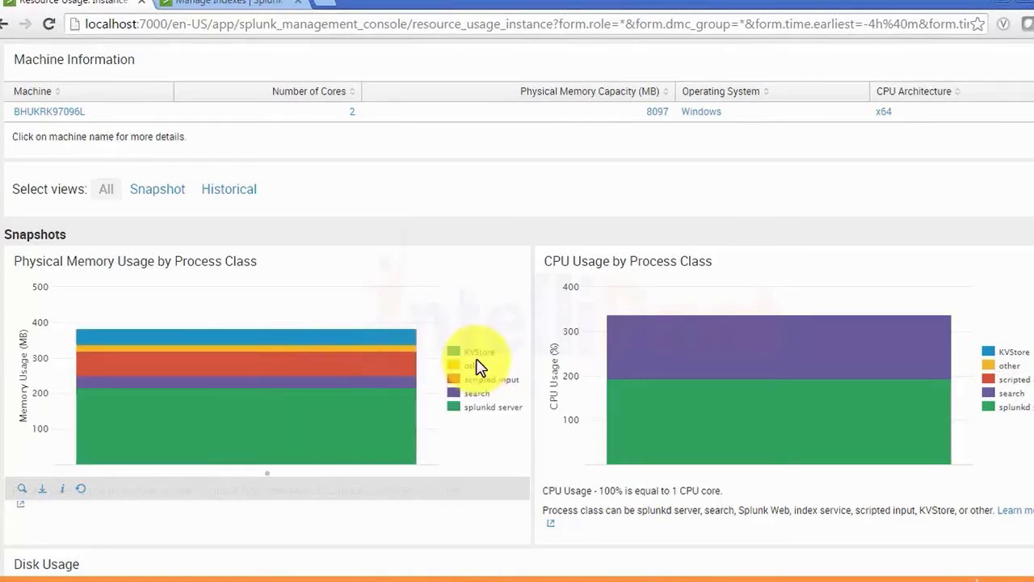
mouse_move(884, 384)
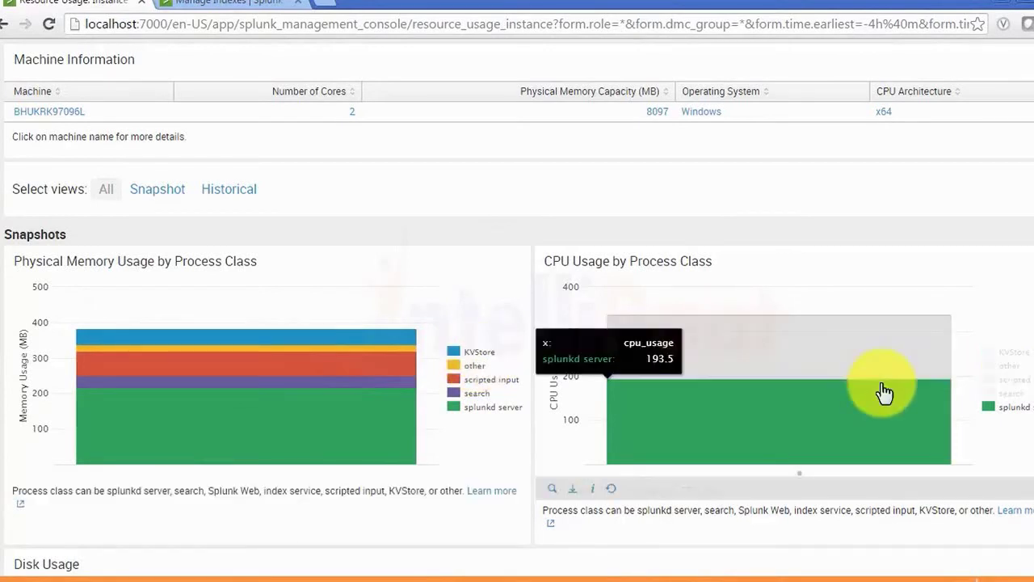
mouse_move(872, 340)
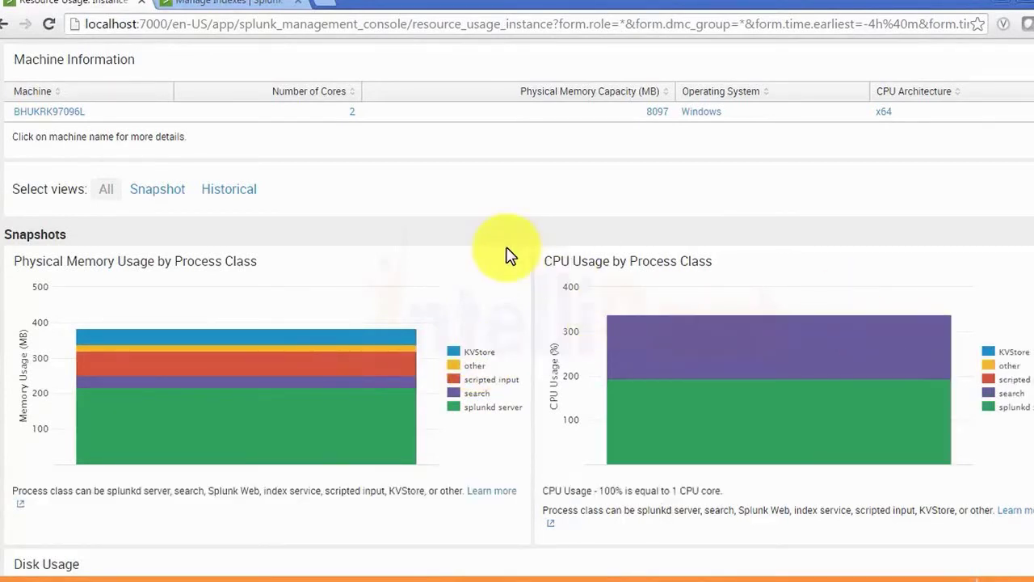
mouse_move(895, 474)
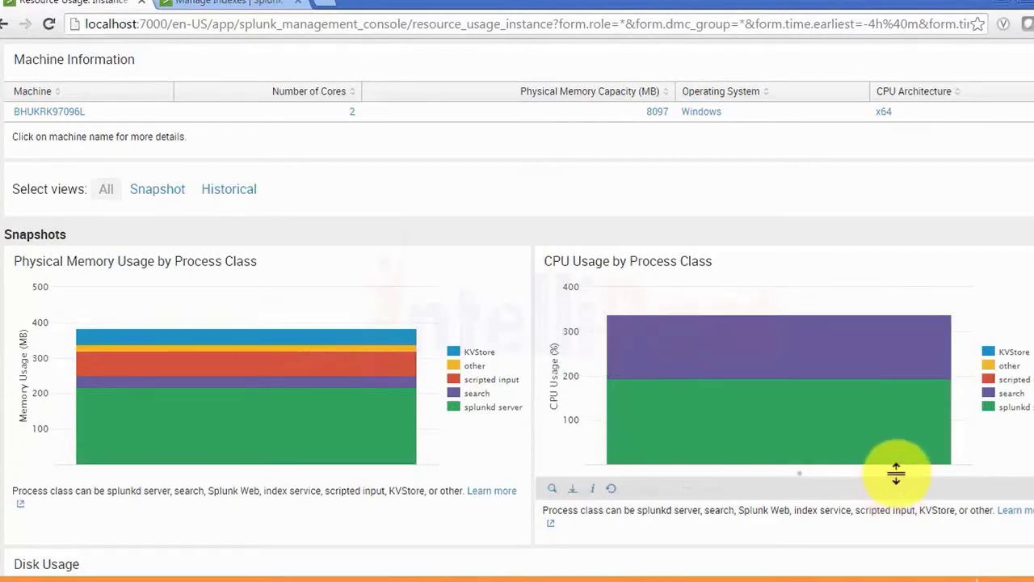
mouse_move(897, 455)
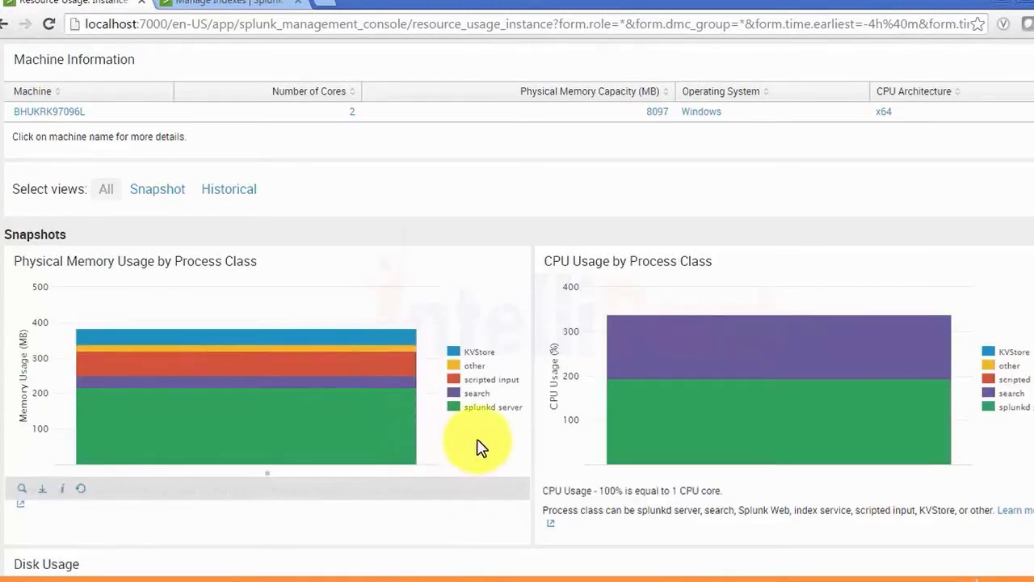
scroll(522, 349, down, 2)
scroll(521, 349, down, 2)
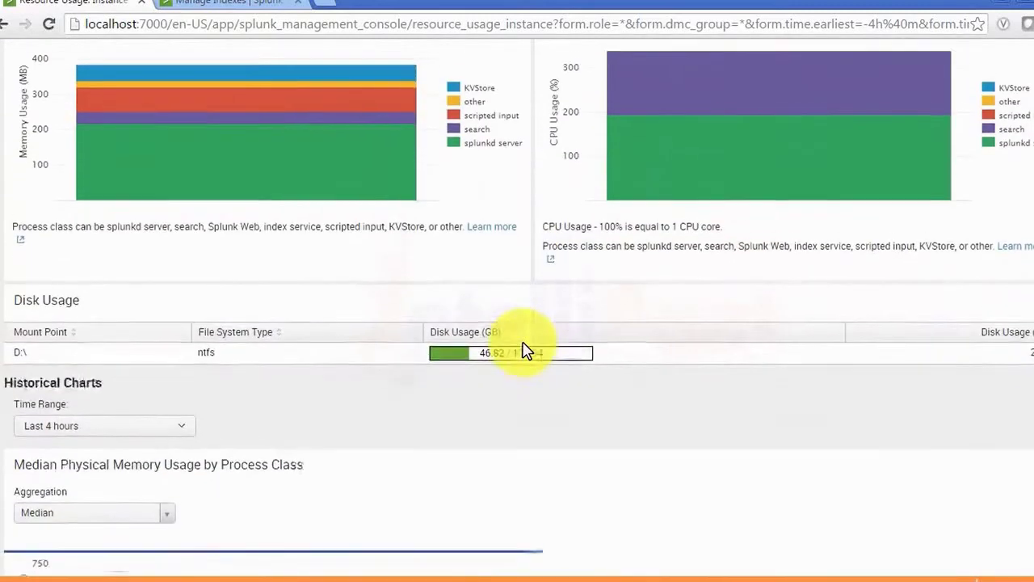
- Switch to Windows Explorer and open the properties of the DATA (D:) drive to check its used space and capacity
click(473, 366)
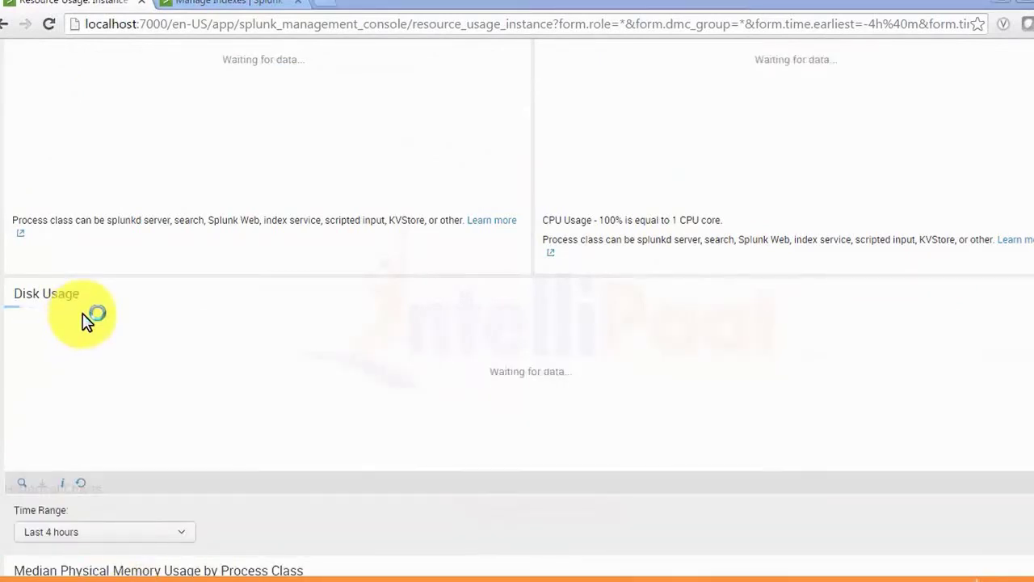
click(104, 558)
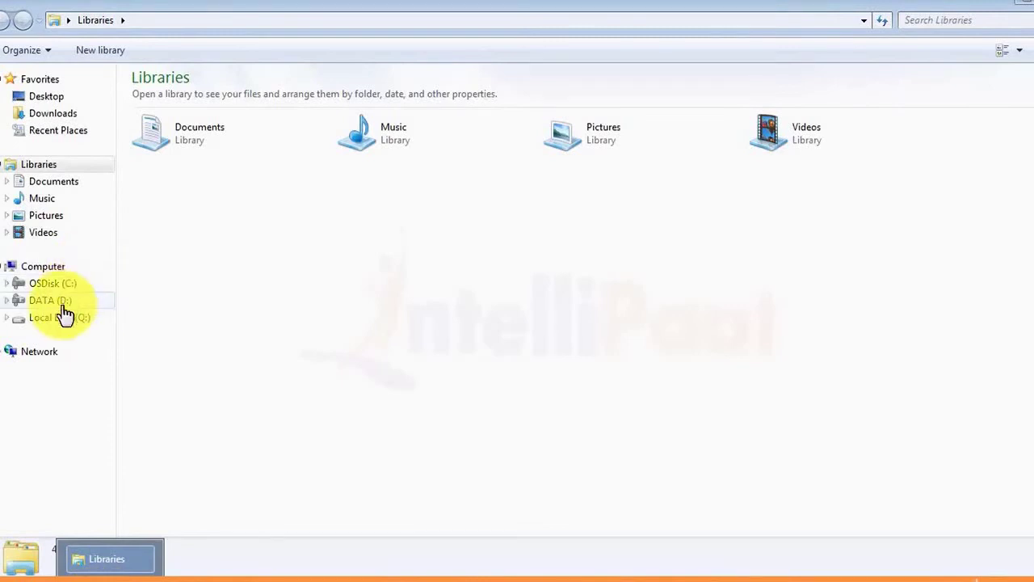
click(64, 306)
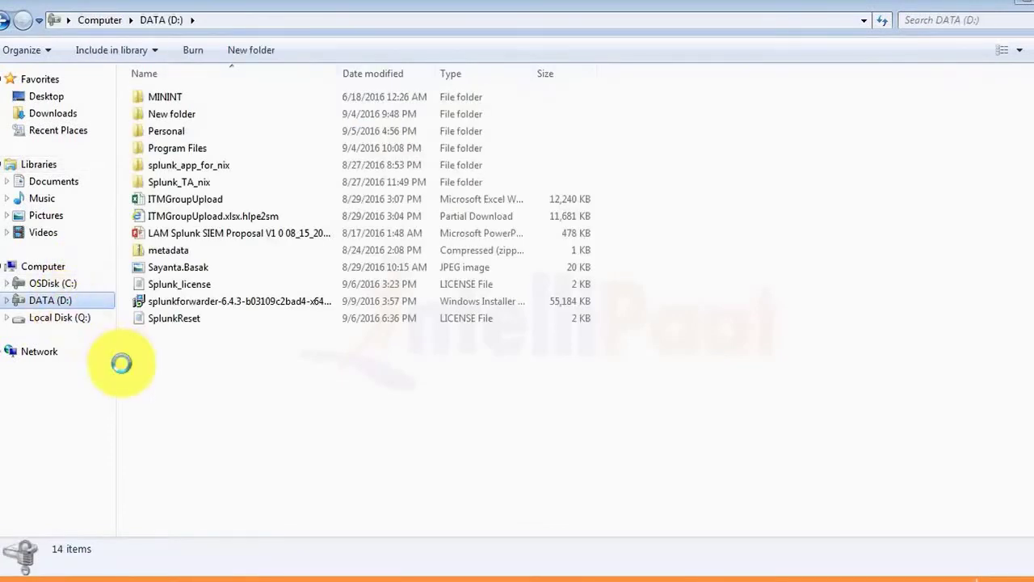
key(shift+F10)
click(159, 299)
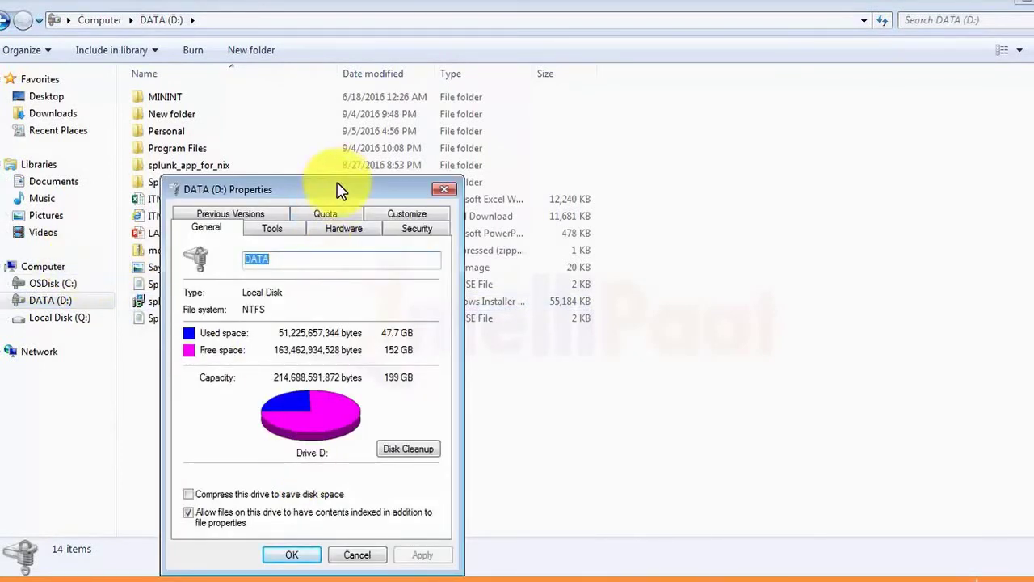
drag(337, 194, 465, 70)
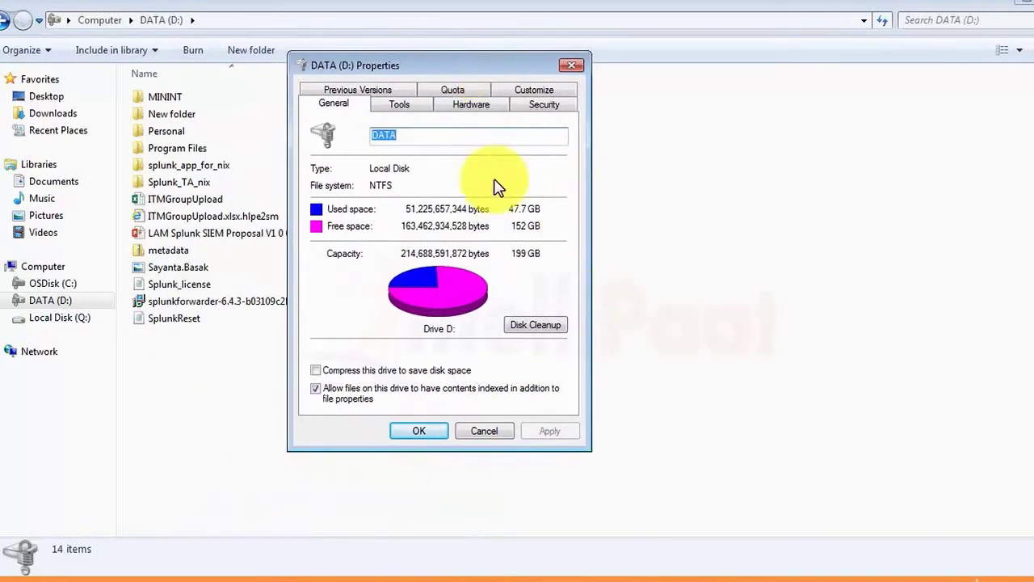
- Compare the drive's used space and capacity with the Disk Usage figure in the Splunk dashboard
click(179, 580)
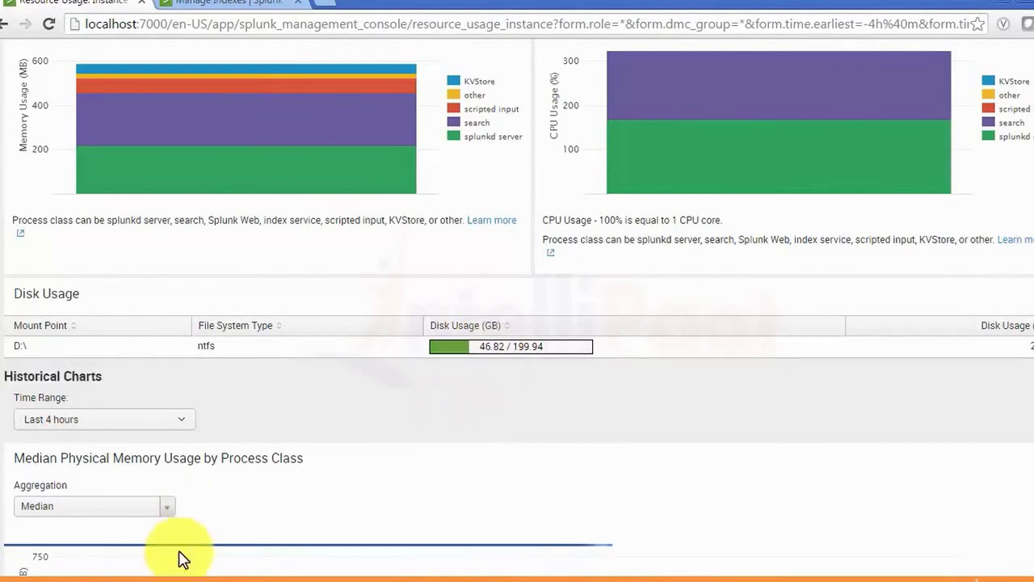
click(162, 580)
click(160, 580)
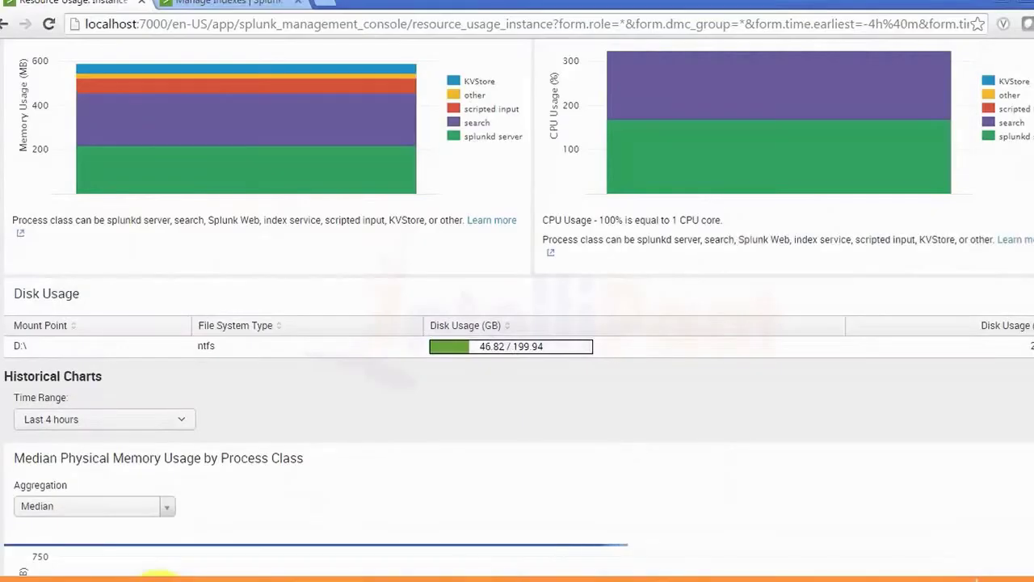
click(160, 580)
click(160, 579)
click(160, 579)
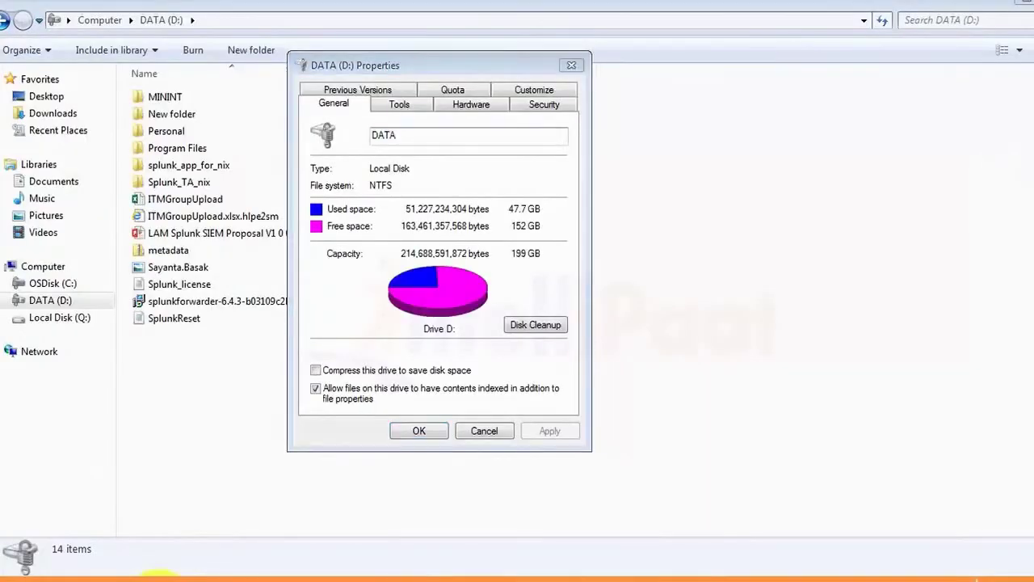
click(160, 580)
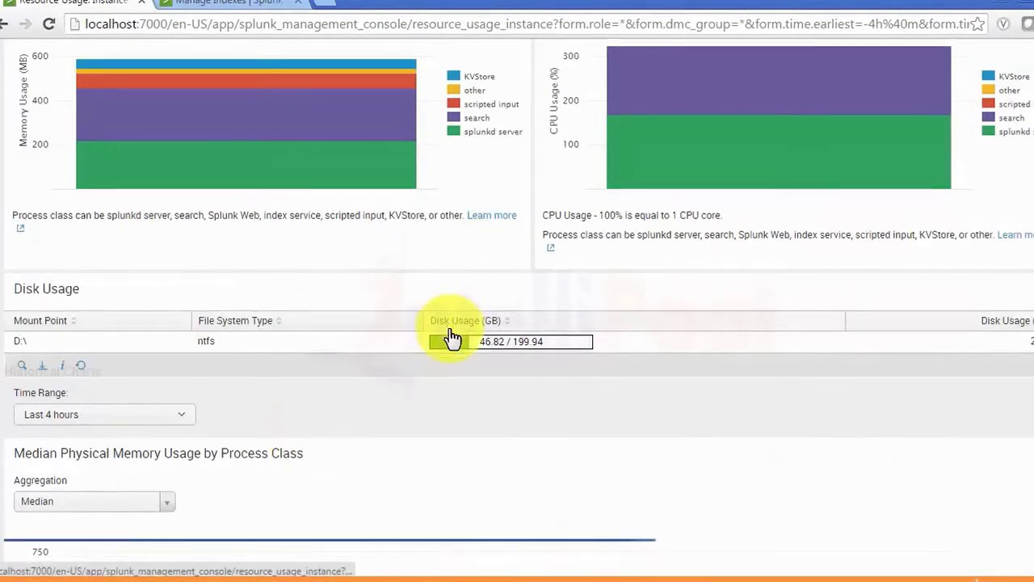
- Review the historical charts for median physical memory, CPU and disk usage
scroll(450, 337, down, 2)
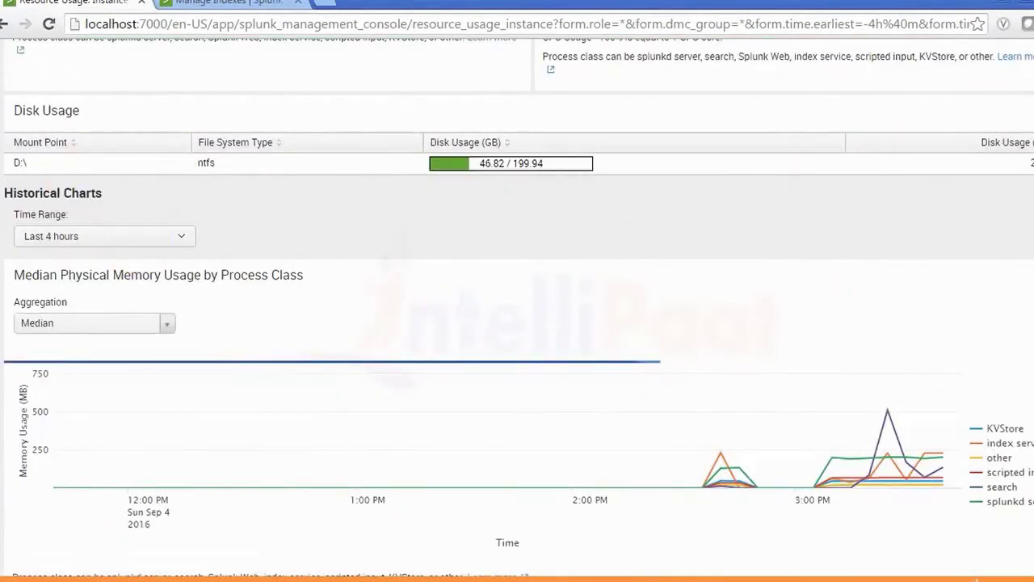
mouse_move(129, 579)
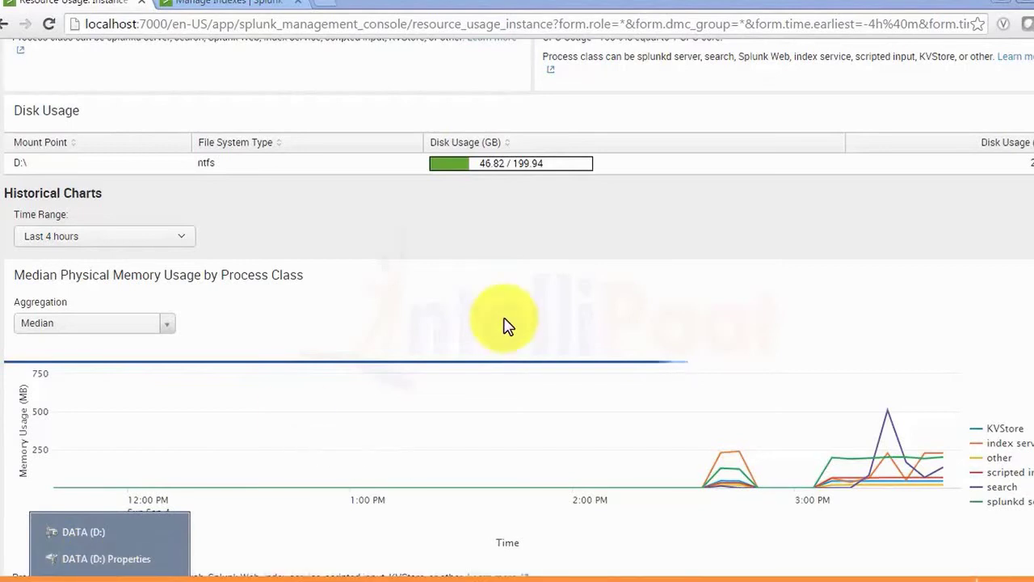
scroll(585, 280, down, 4)
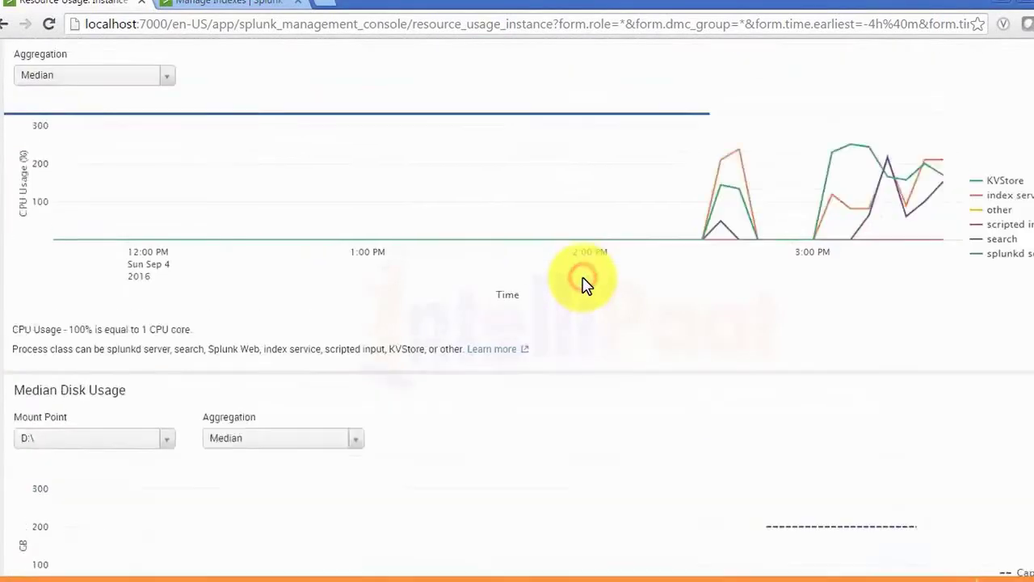
scroll(585, 283, up, 12)
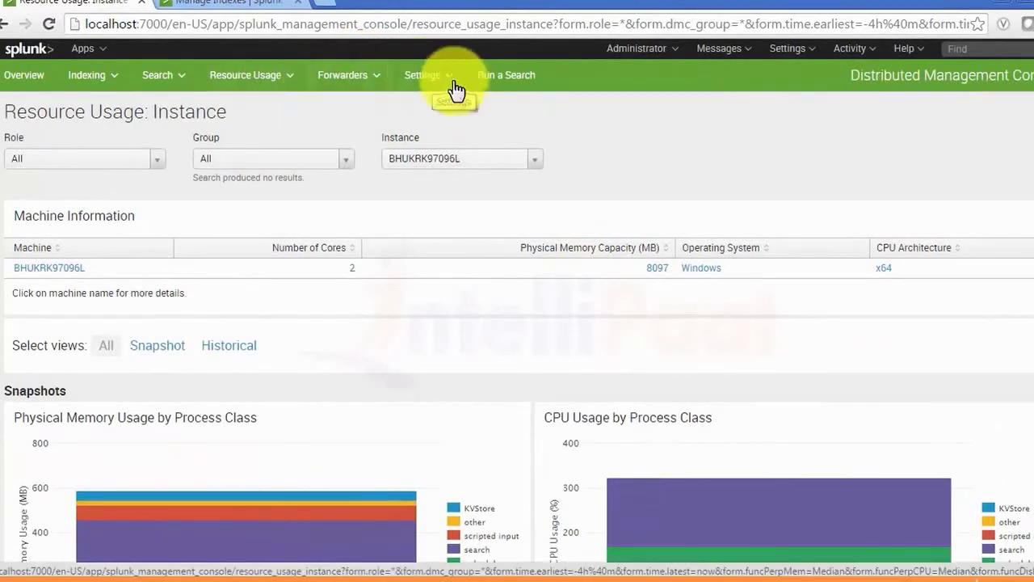
- View the console's search page and return to the Distributed Management Console overview
click(495, 80)
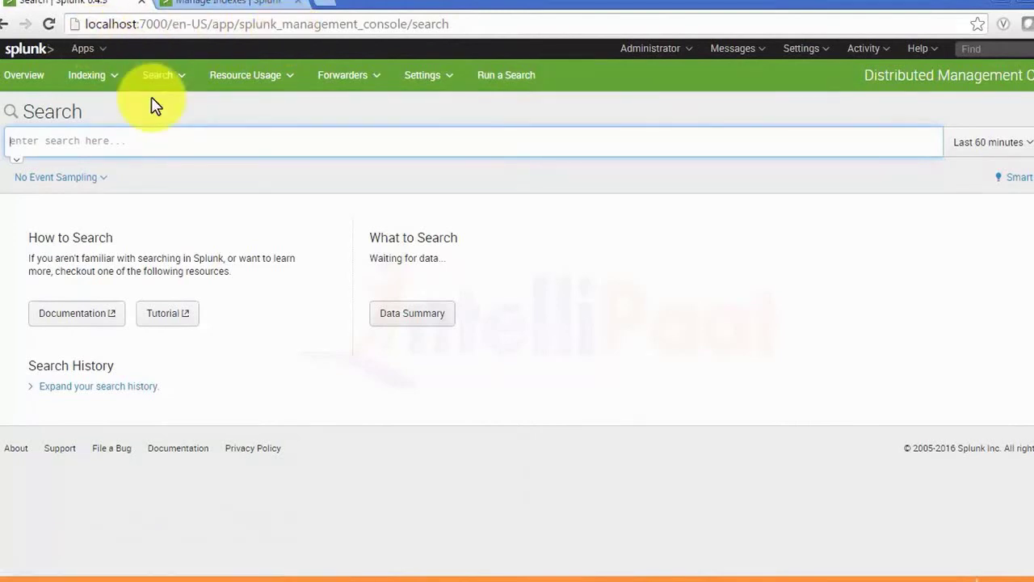
click(641, 51)
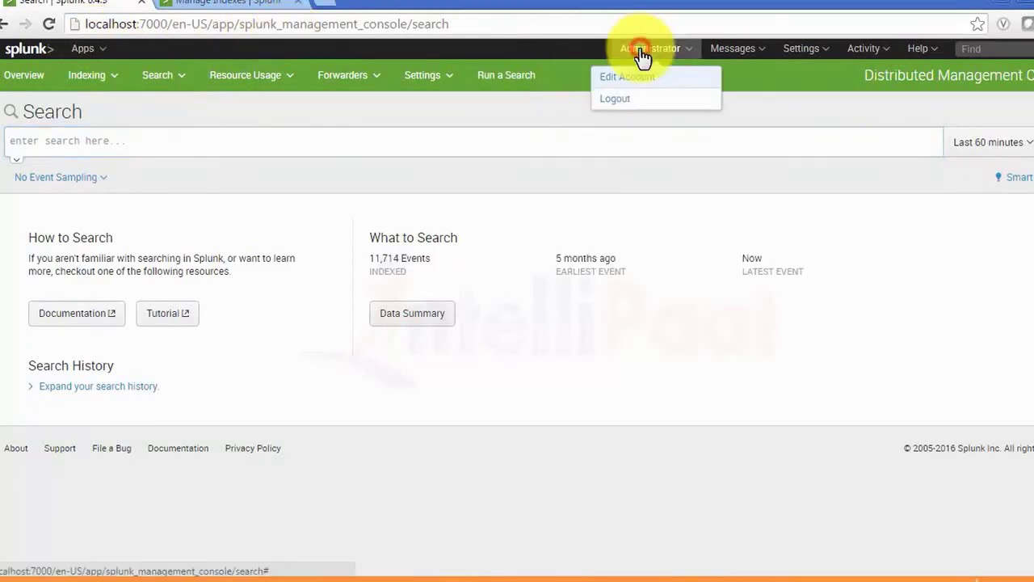
click(798, 50)
click(612, 246)
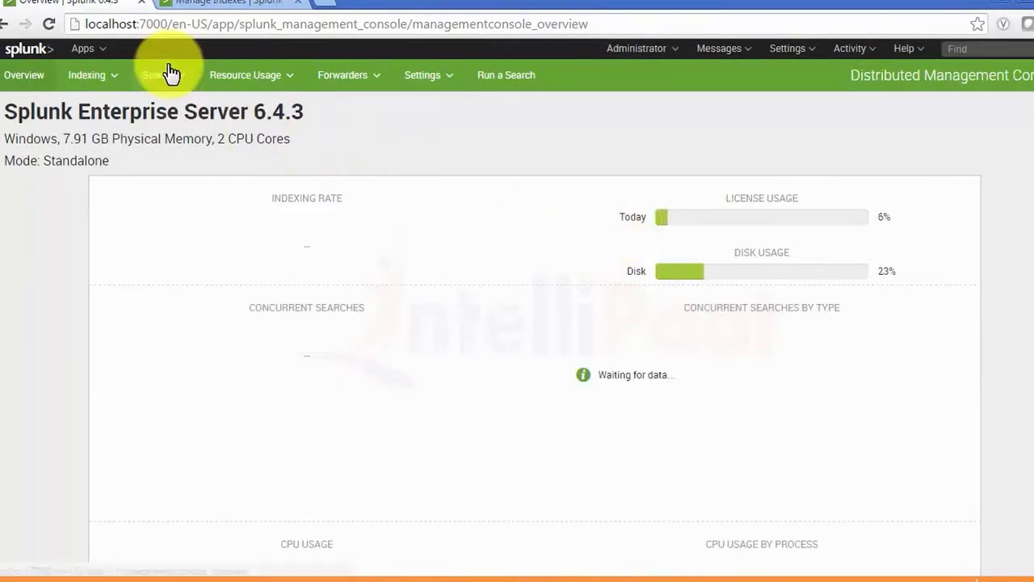
- Open the search jobs list to view the jobs dispatched by the Distributed Management Console
click(121, 76)
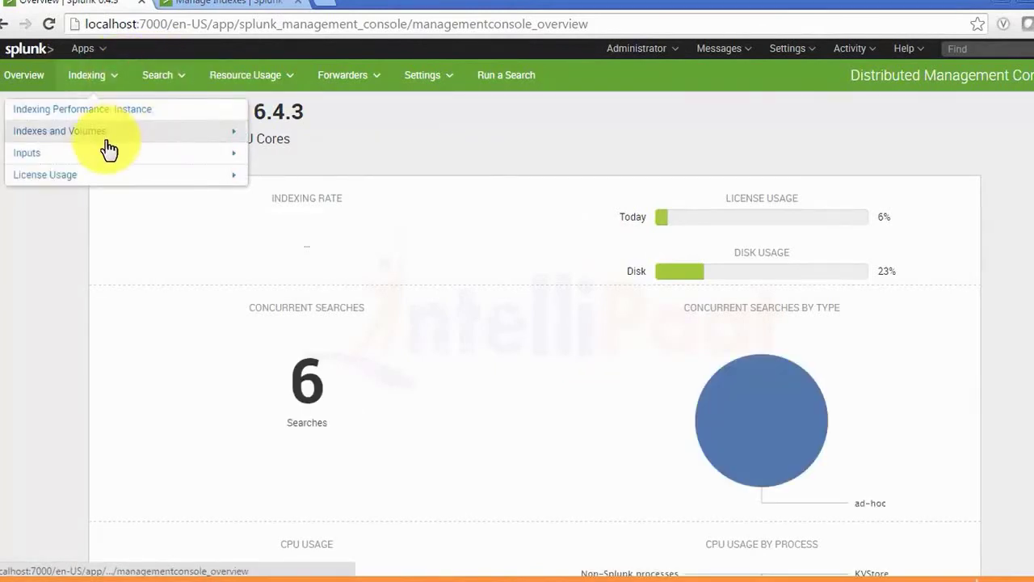
click(21, 378)
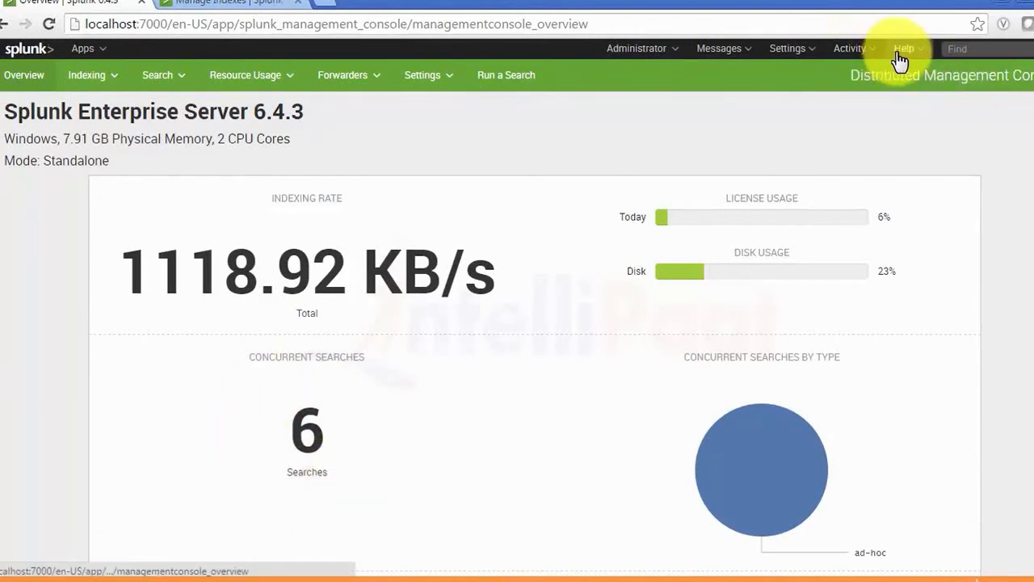
click(873, 50)
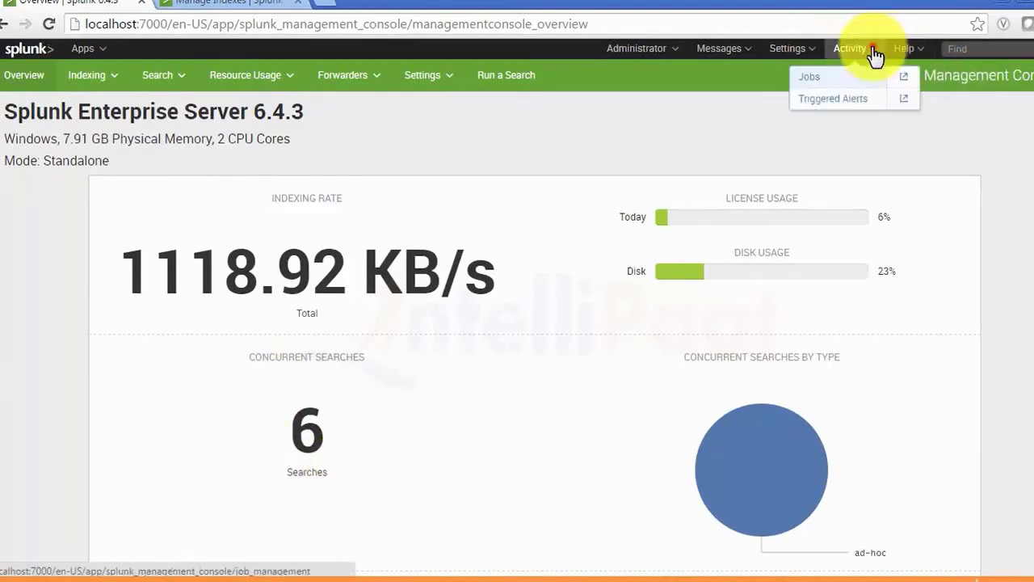
click(838, 77)
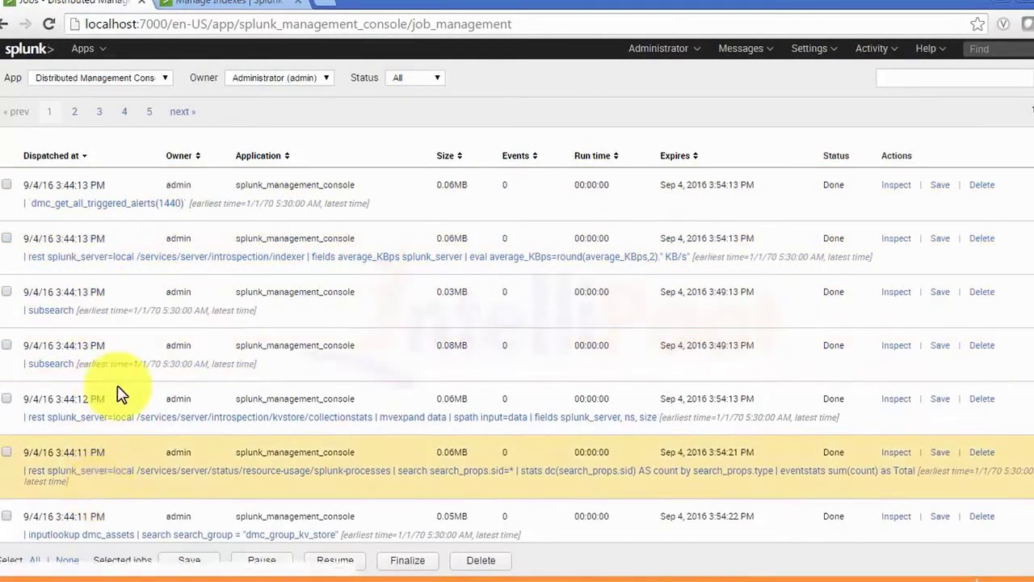
- Return to the console overview and check its indexing rate, license usage, disk usage and concurrent searches
click(3, 24)
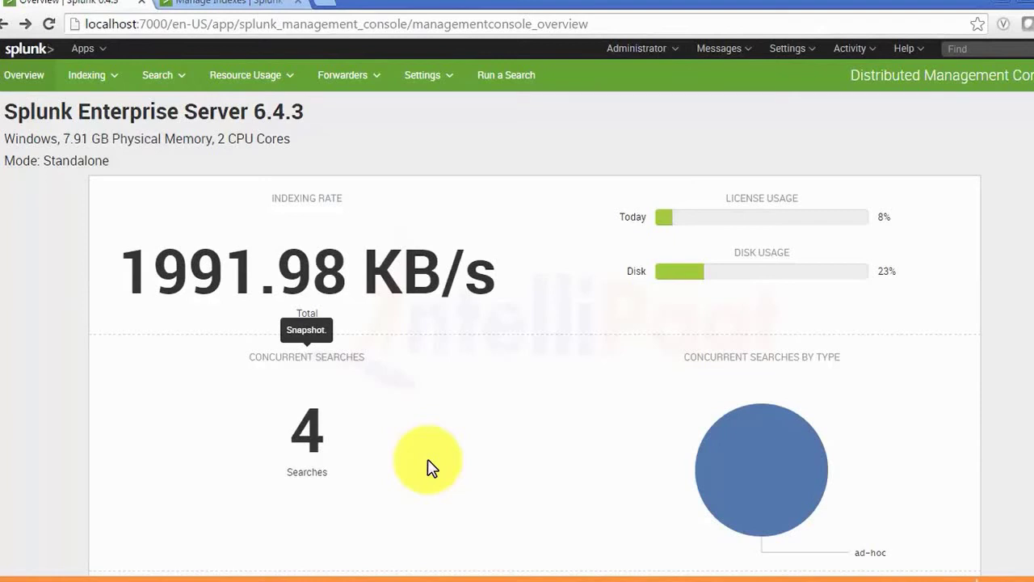
scroll(429, 467, down, 1)
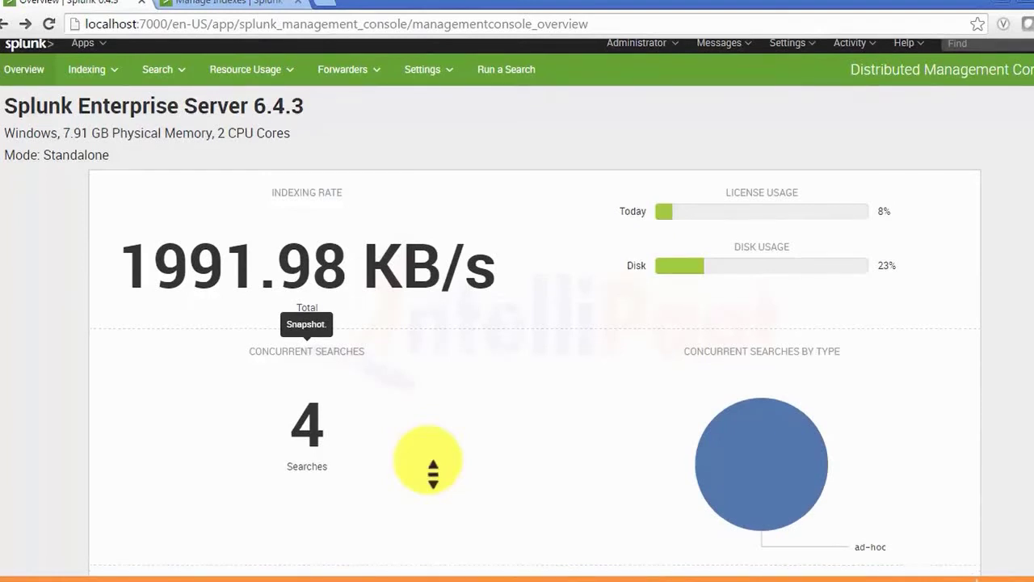
scroll(494, 348, up, 1)
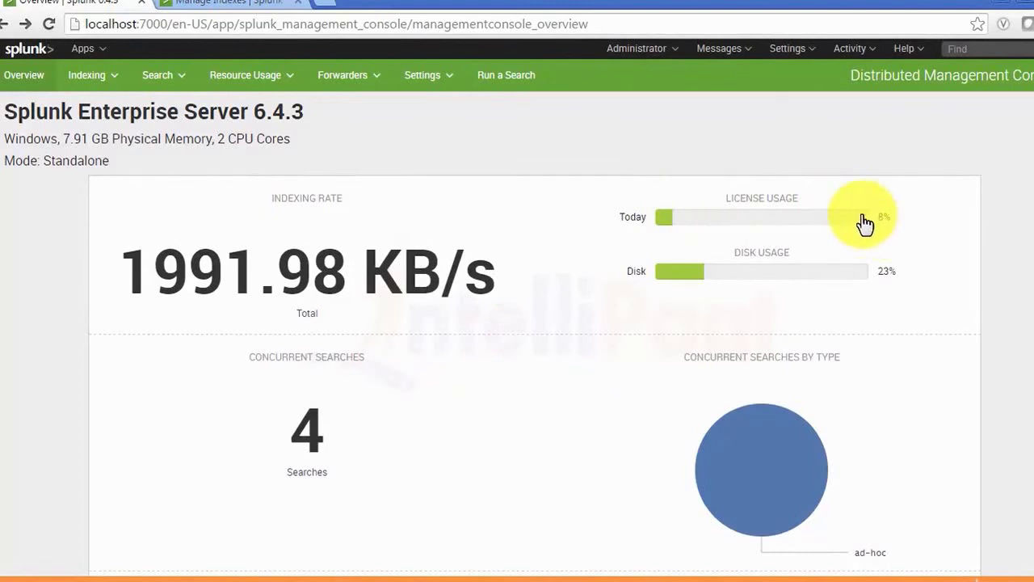
- Open the Indexes and Volumes: Instance dashboard and switch it to the Snapshot view
click(153, 92)
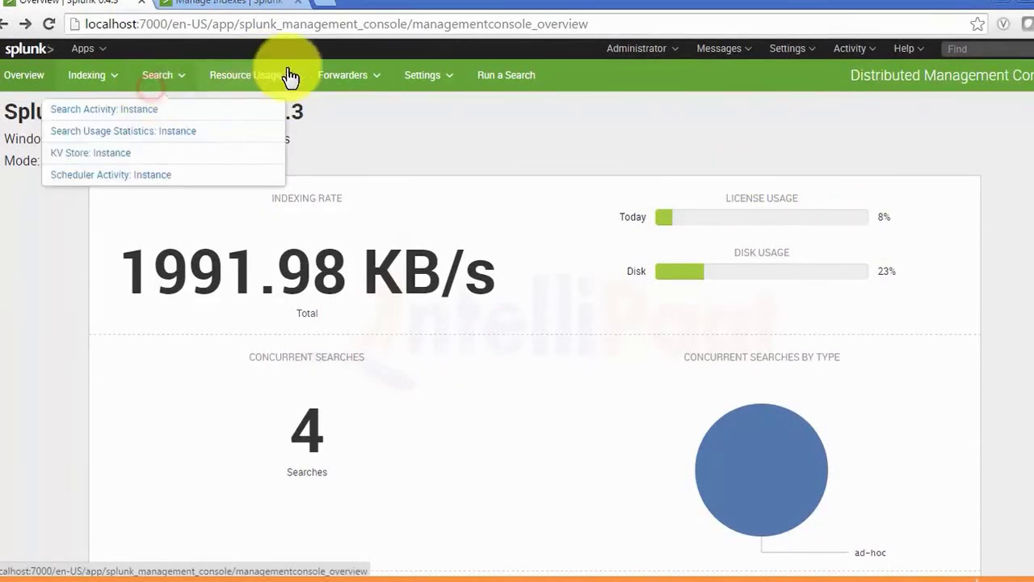
click(95, 75)
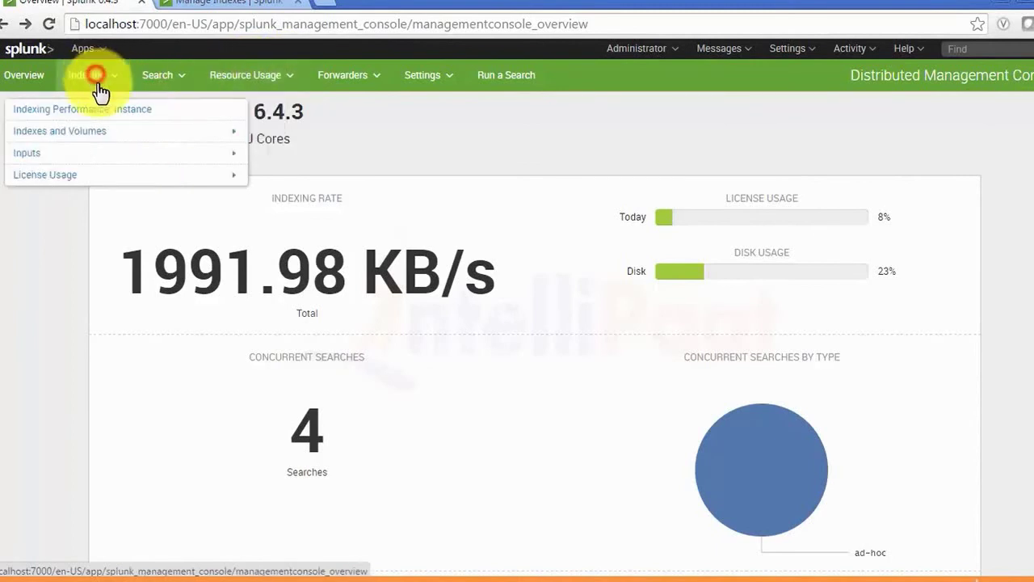
click(102, 131)
click(203, 134)
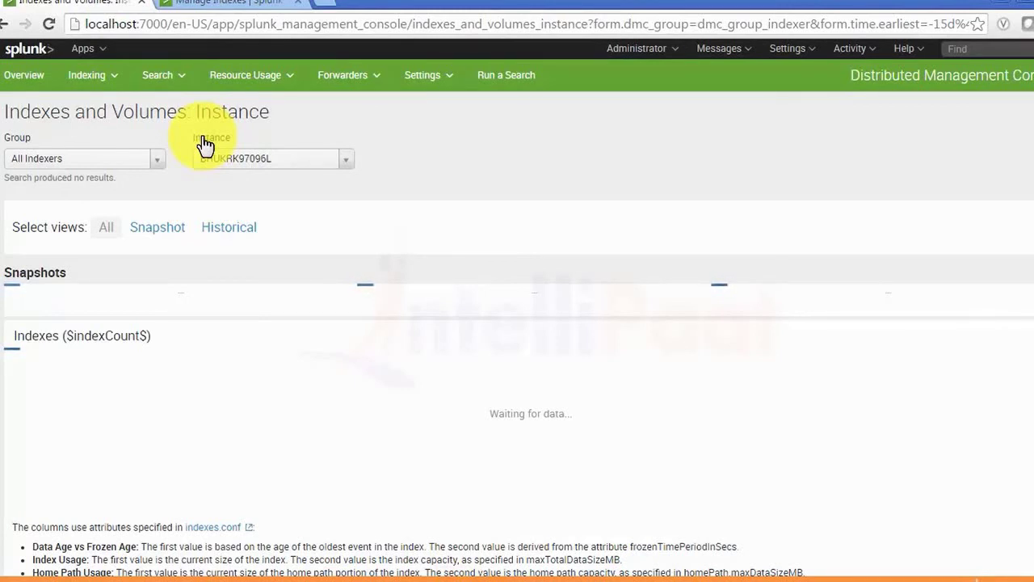
click(152, 232)
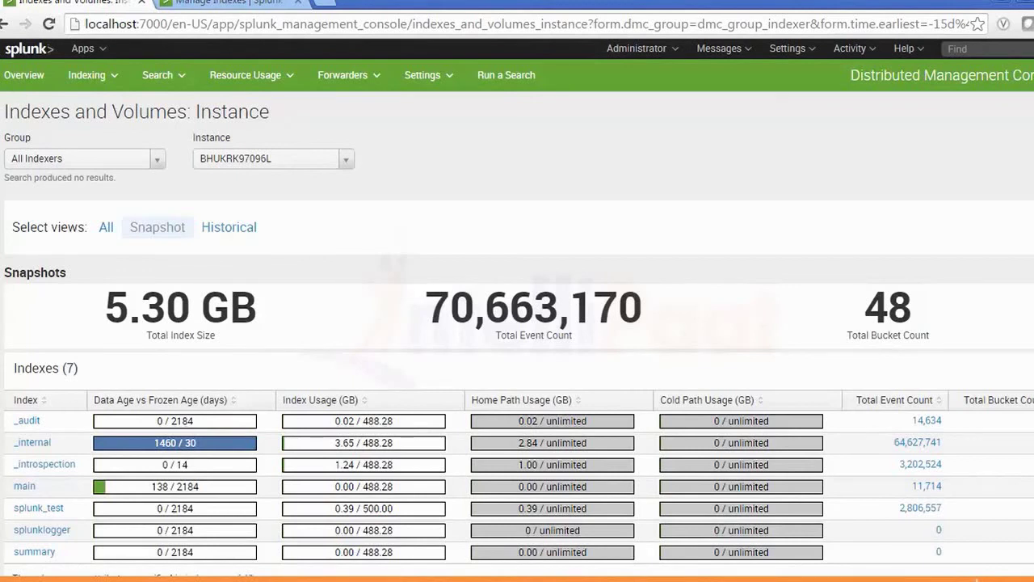
- Open the Indexing Performance: Instance dashboard
click(92, 86)
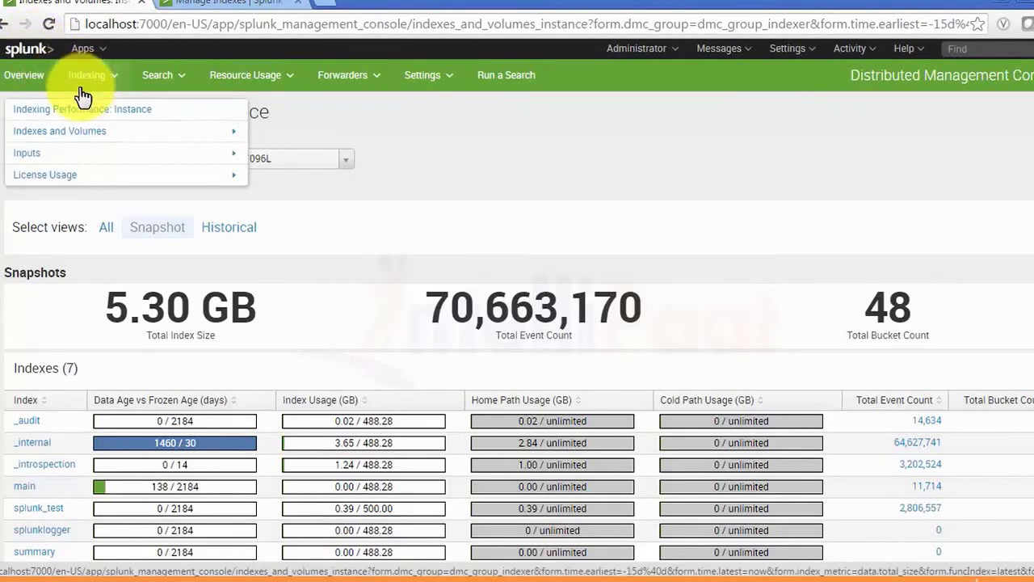
click(74, 110)
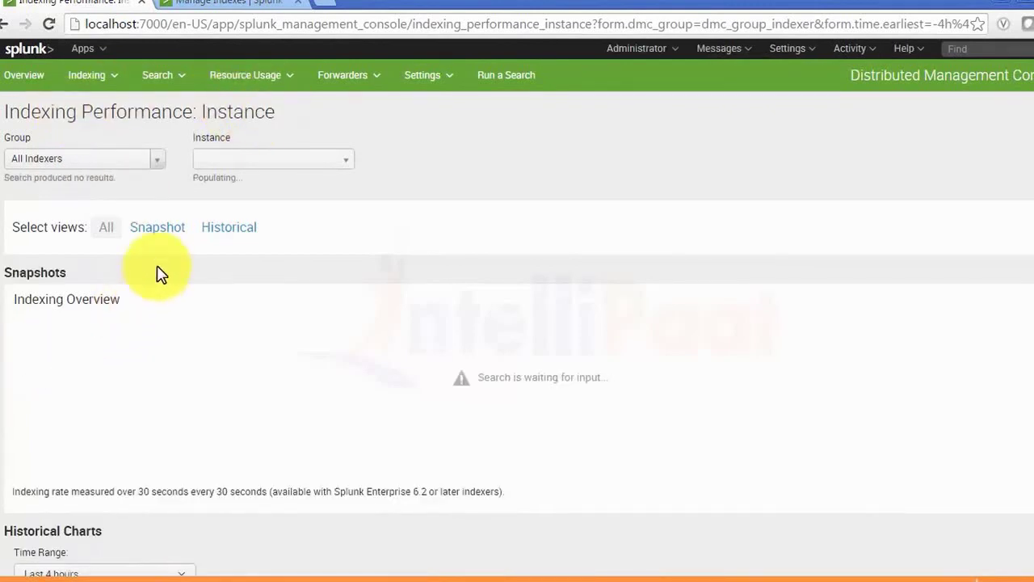
- Switch the Indexing Performance dashboard to the Snapshot view and examine the indexing overview and data pipeline queue fill ratios
click(160, 242)
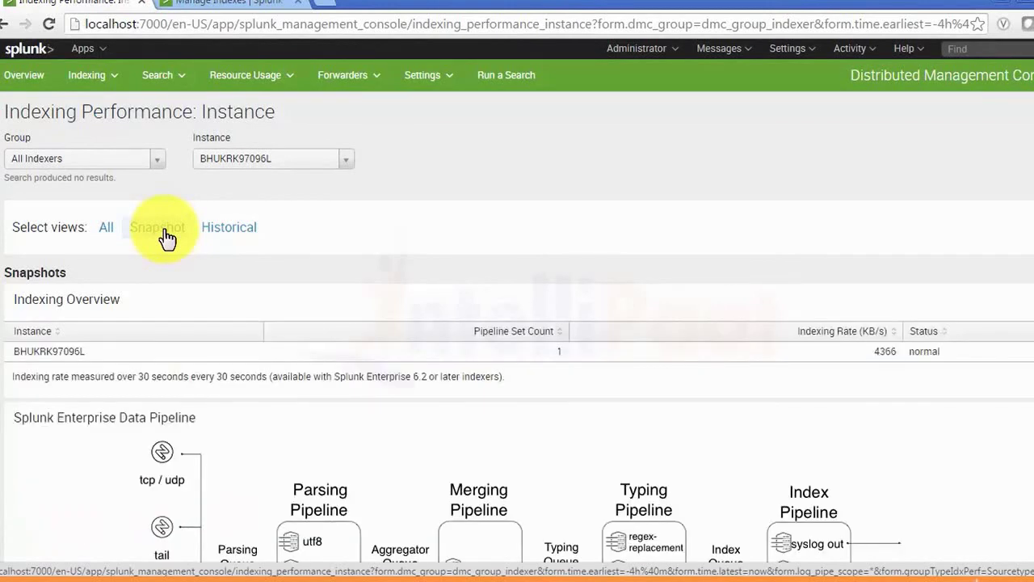
click(167, 239)
scroll(517, 323, down, 1)
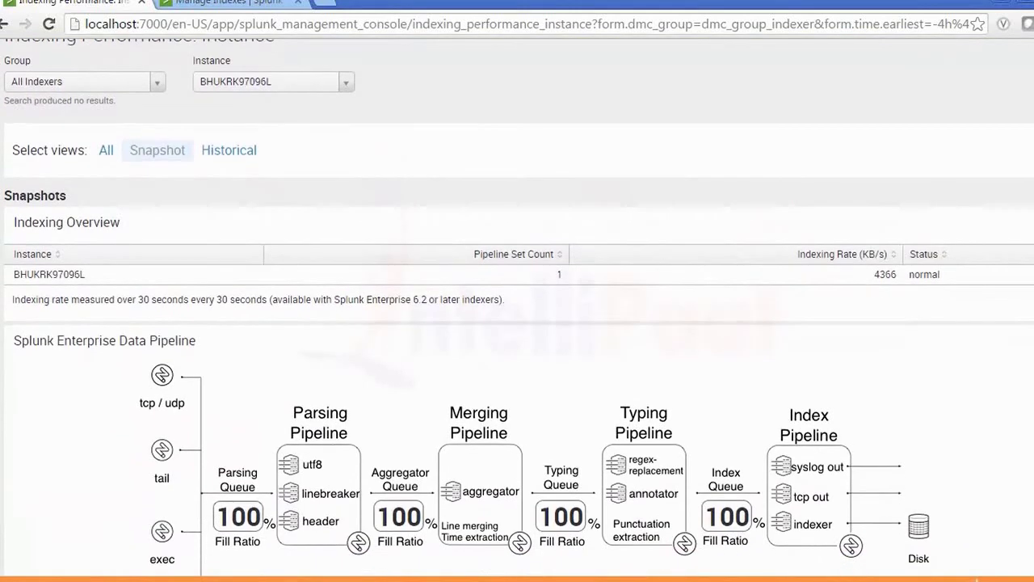
scroll(517, 324, down, 1)
scroll(518, 324, up, 2)
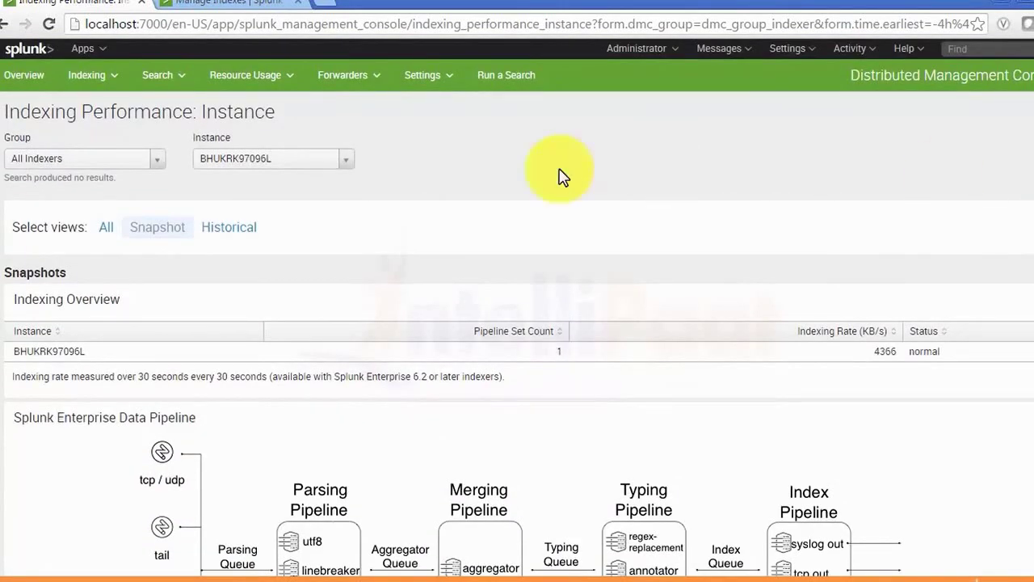
- Go to the Splunk home page, reopen the Distributed Management Console, and review its overview of indexing, license, disk and CPU usage
click(30, 55)
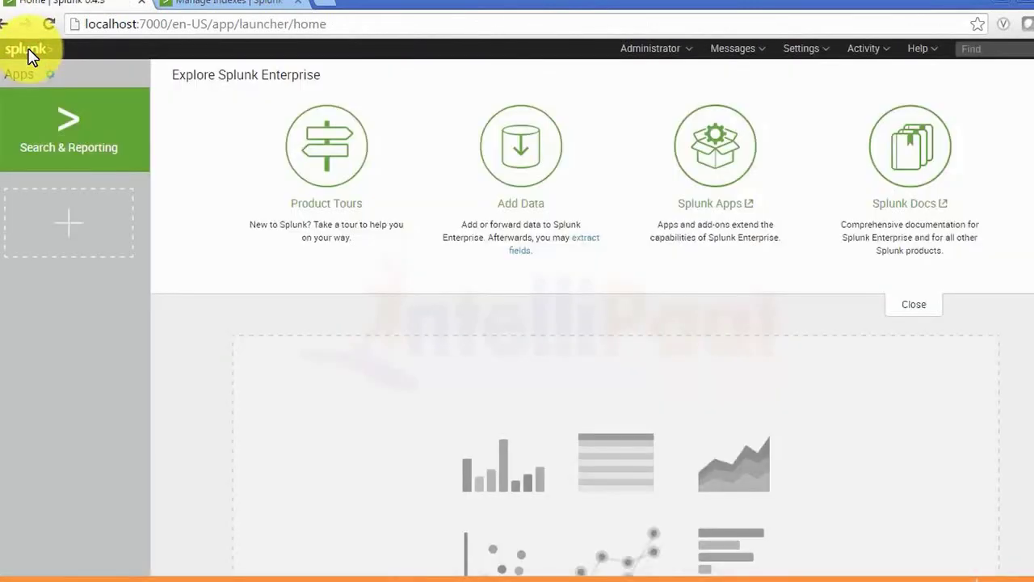
click(818, 63)
click(640, 254)
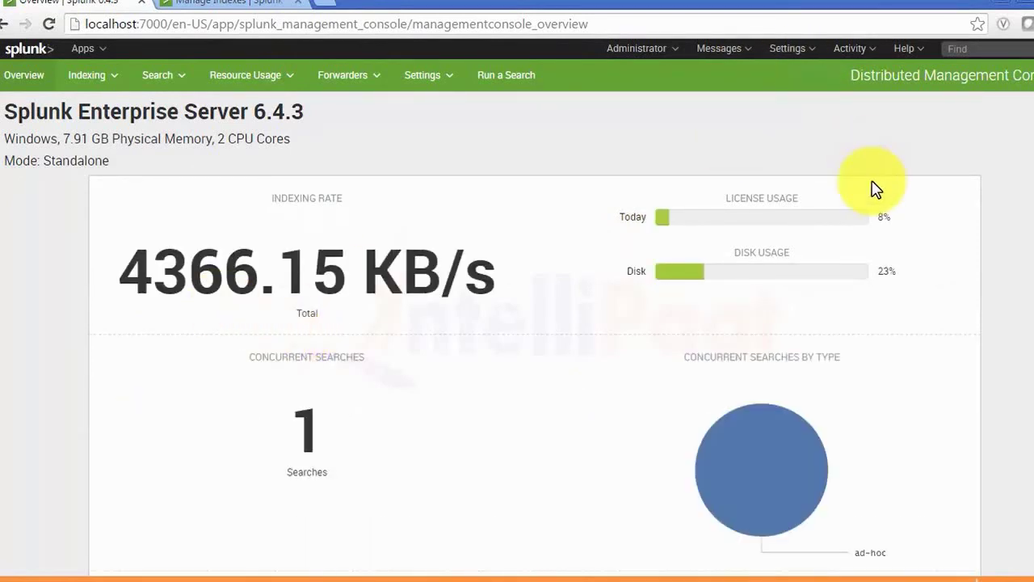
scroll(518, 323, down, 1)
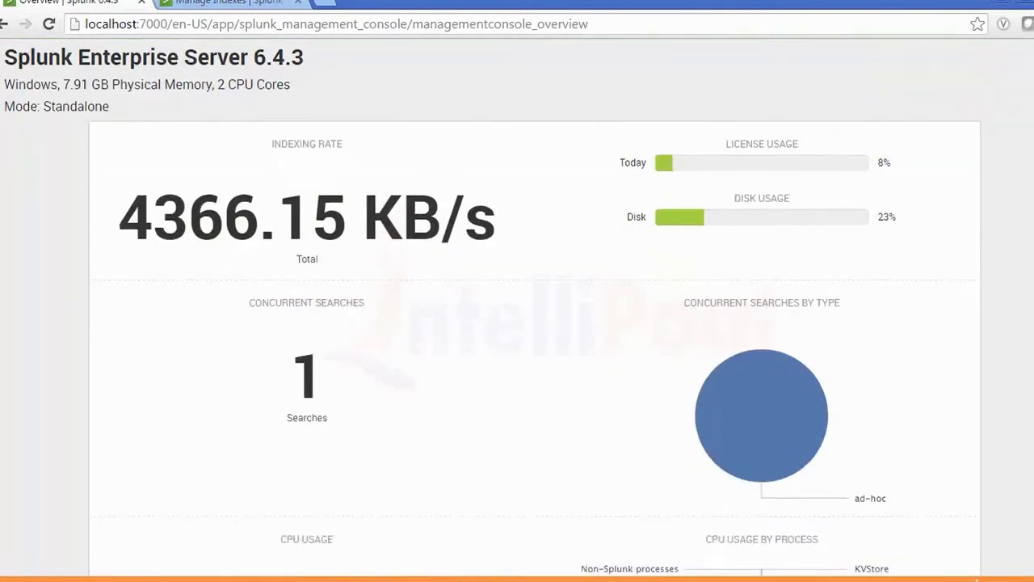
scroll(517, 323, up, 1)
scroll(517, 323, down, 4)
scroll(517, 324, up, 4)
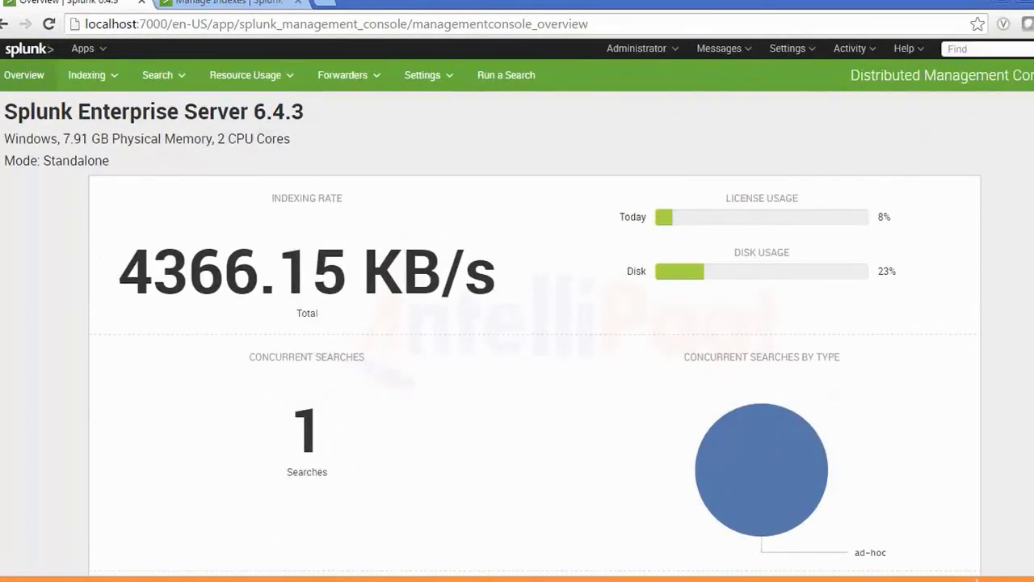
- Reload the console overview and open the Indexer clustering page of the distributed environment settings
triple_click(1020, 75)
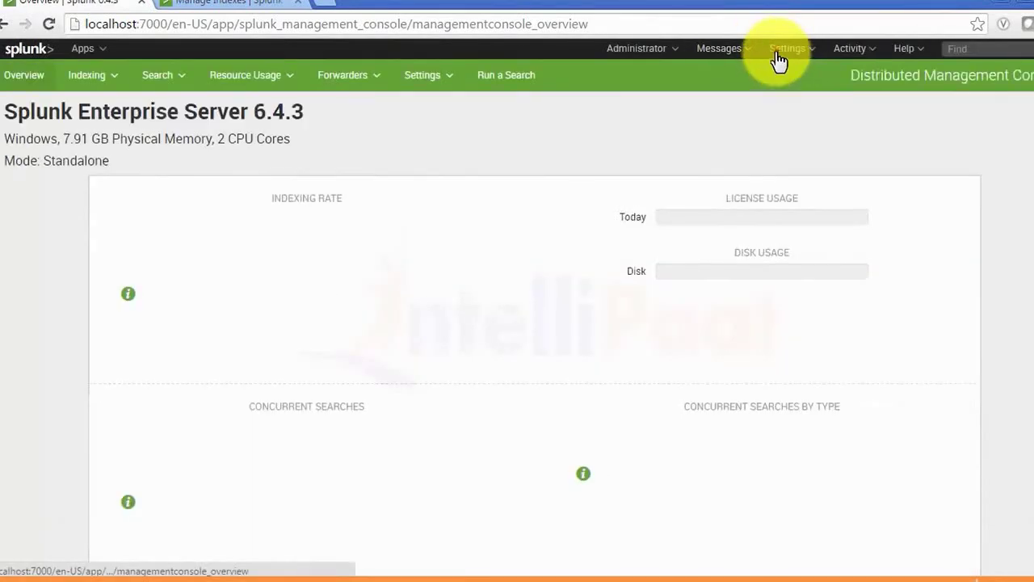
click(778, 57)
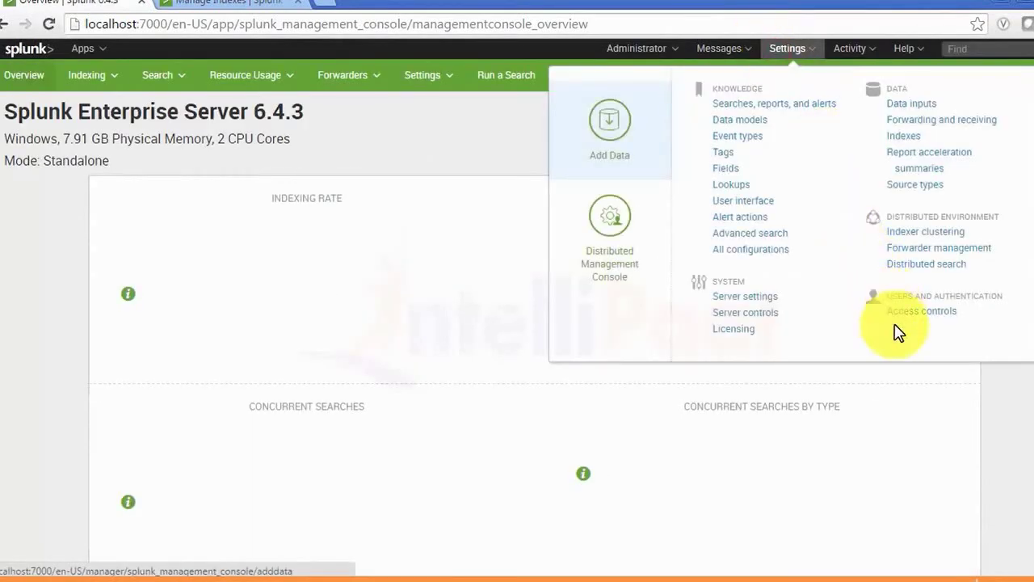
click(931, 234)
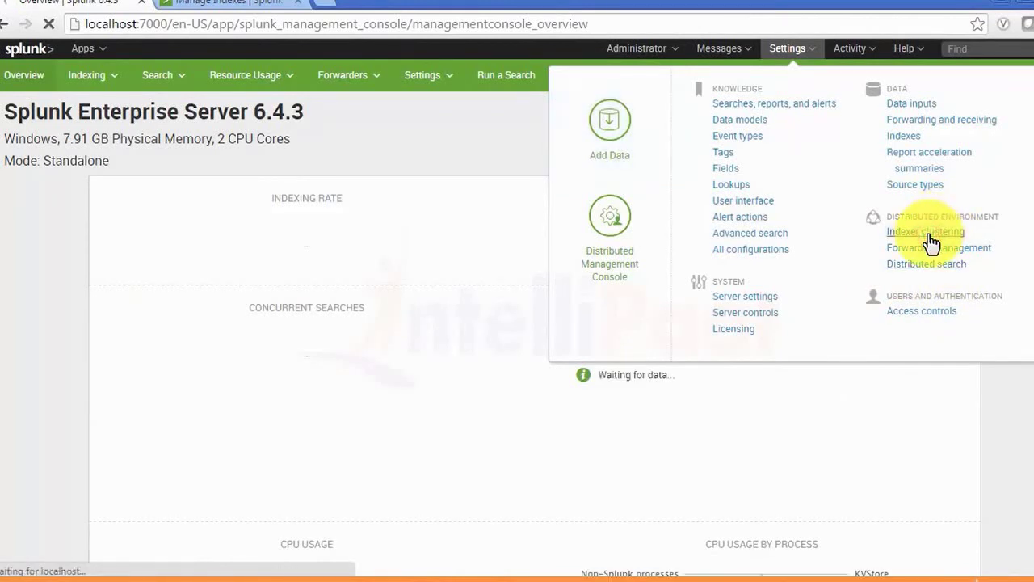